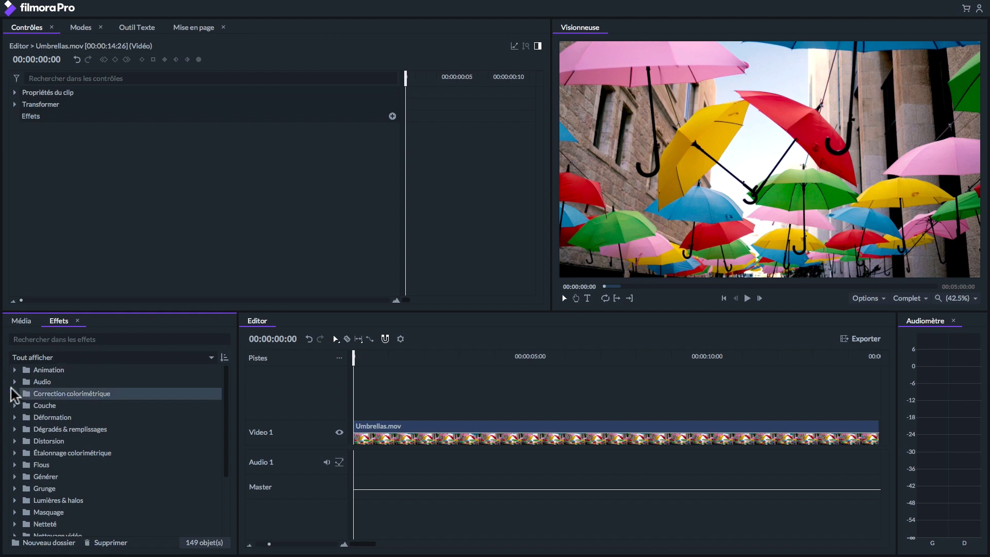
Apply the Volet linéaire animation effect to the start of the Umbrellas.mov clip and play back the reveal.
{"action": "left_click", "coordinate": [15, 369]}
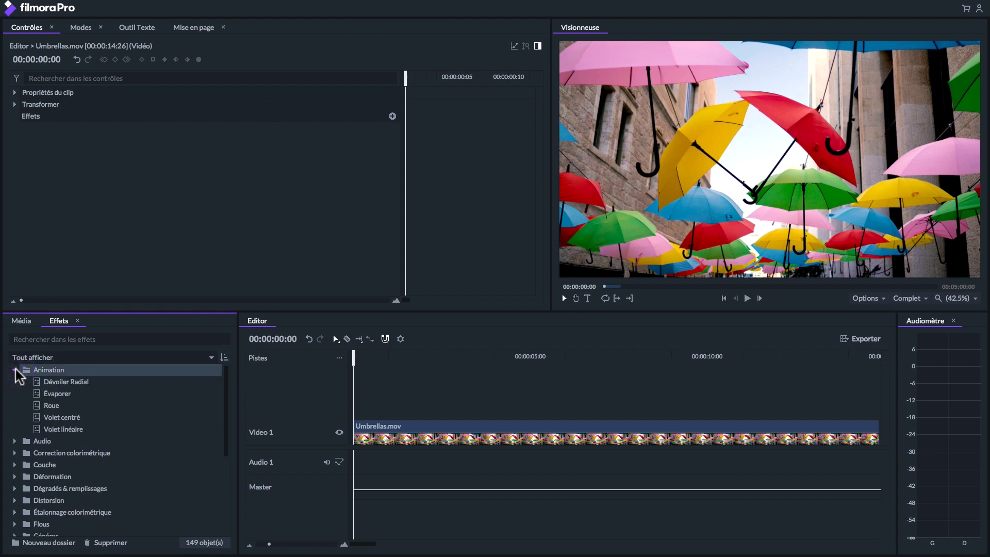
{"action": "left_click_drag", "start_coordinate": [54, 428], "coordinate": [361, 436]}
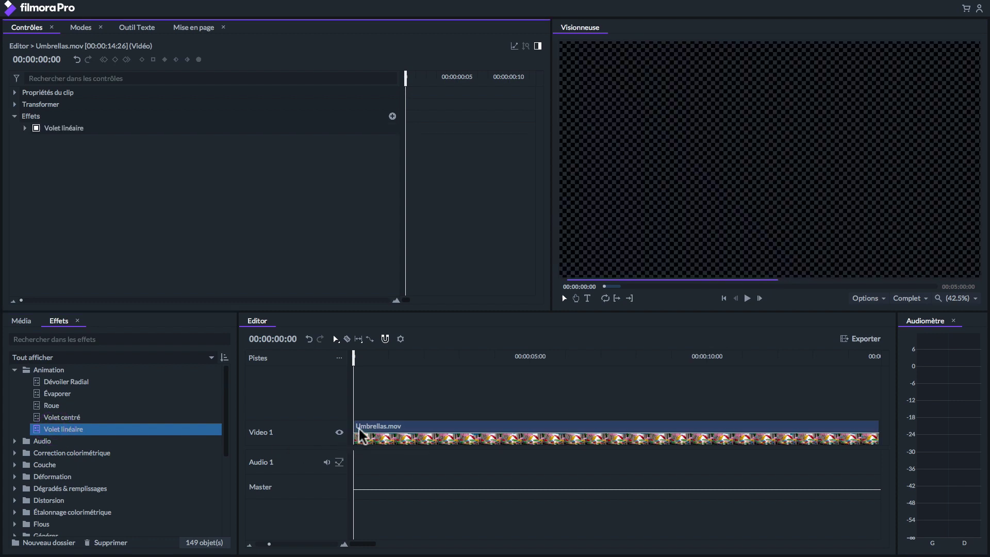
{"action": "key", "text": "space"}
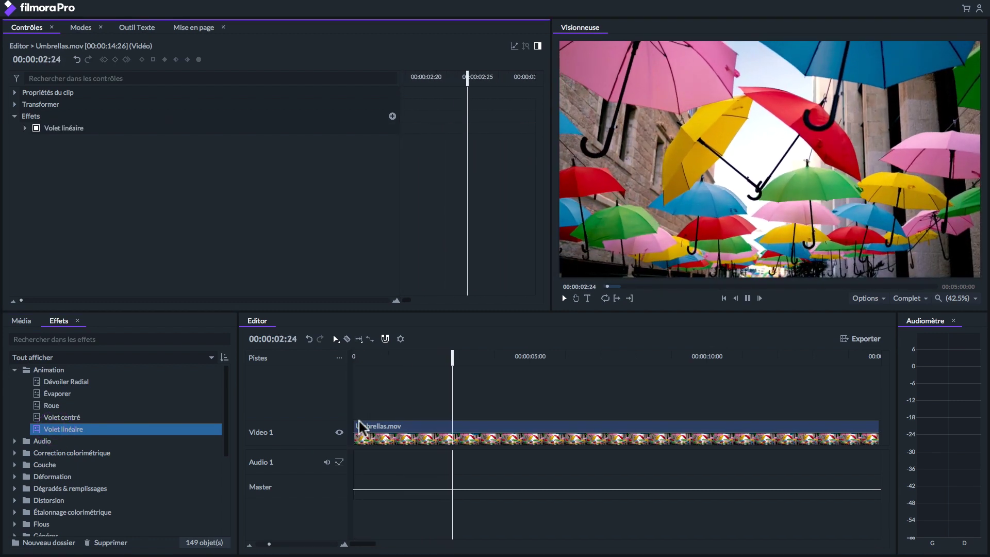
{"action": "key", "text": "space"}
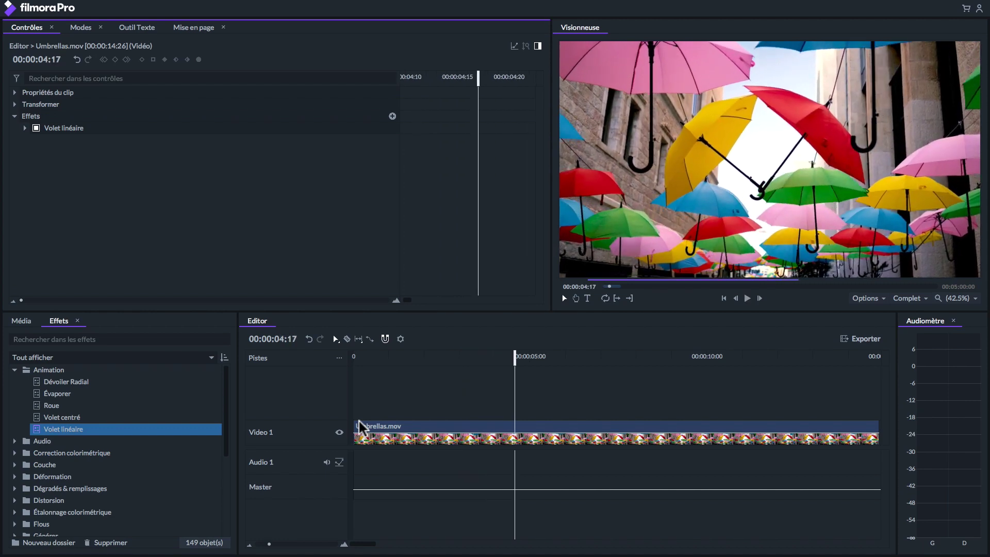
{"action": "left_click_drag", "start_coordinate": [360, 361], "coordinate": [340, 369]}
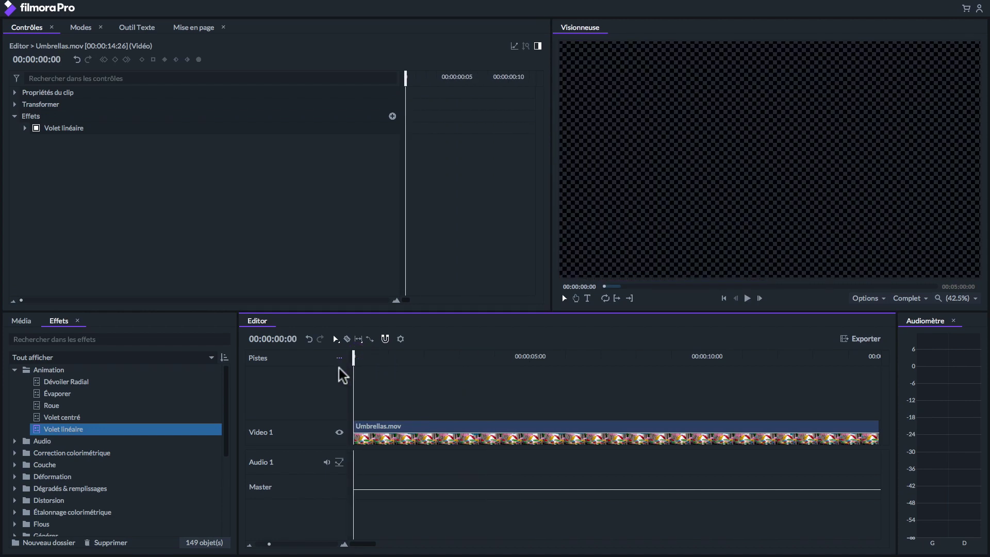
{"action": "key", "text": "space"}
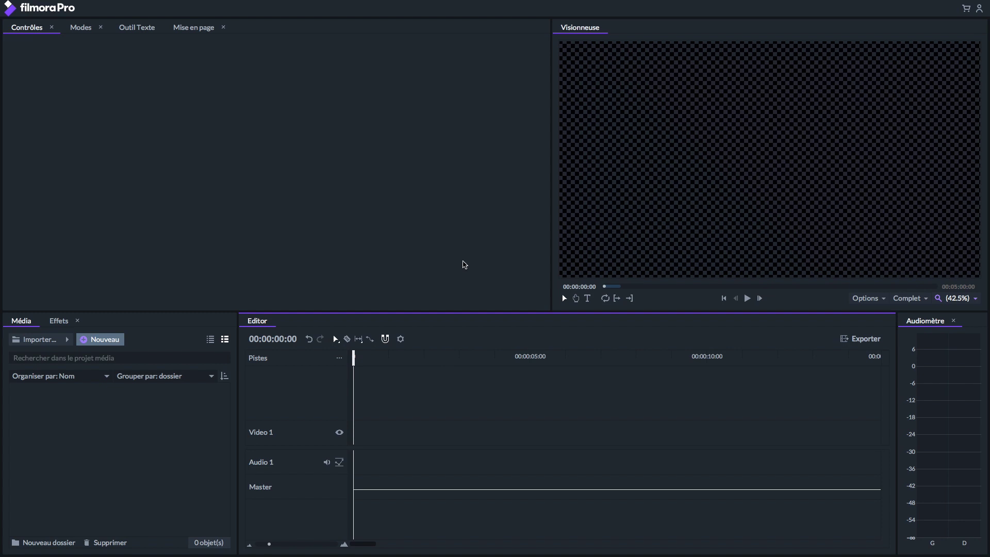
Start a new plane named Square with a width and height of 400 pixels.
{"action": "left_click", "coordinate": [116, 338]}
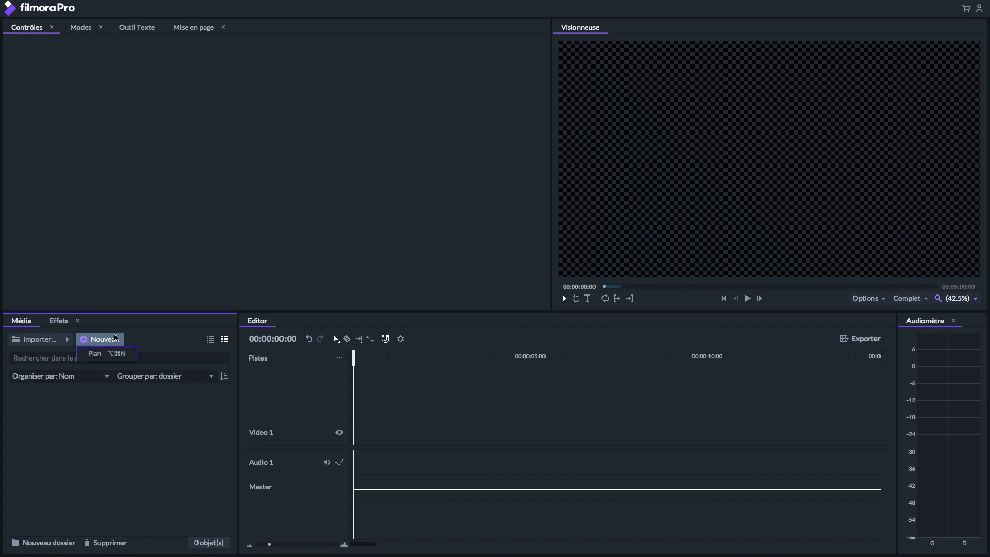
{"action": "left_click", "coordinate": [121, 354]}
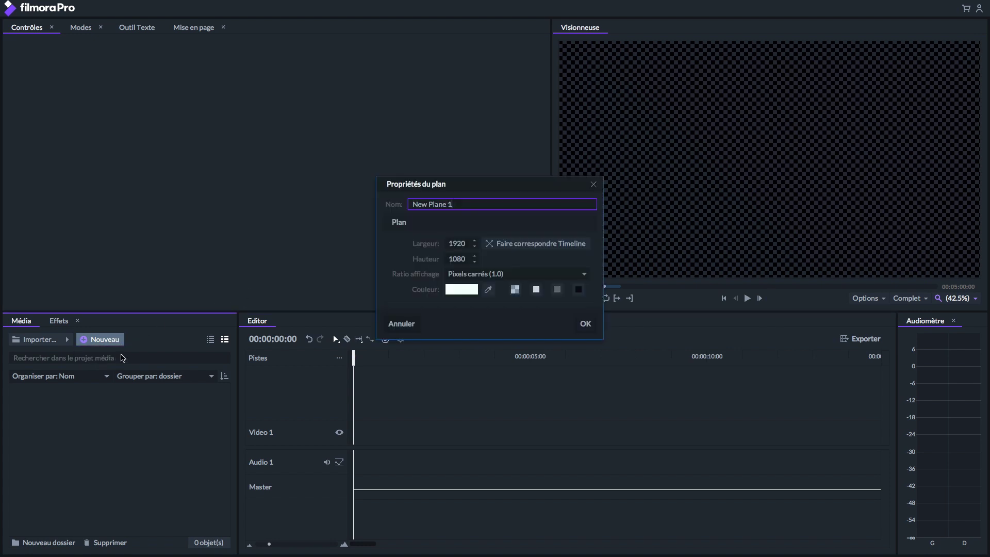
{"action": "triple_click", "coordinate": [482, 201]}
{"action": "type", "text": "Square"}
{"action": "key", "text": "Tab"}
{"action": "type", "text": "400"}
{"action": "left_click", "coordinate": [463, 256]}
{"action": "double_click", "coordinate": [463, 256]}
{"action": "type", "text": "400"}
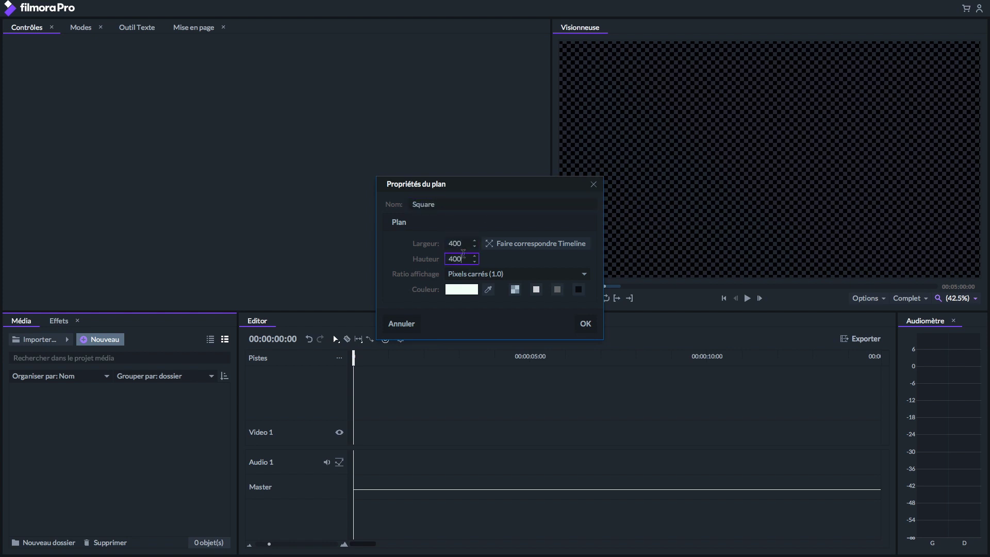
Colour the Square plane purple, create it, and place it at the start of the Video 1 track.
{"action": "left_click", "coordinate": [462, 289]}
{"action": "left_click", "coordinate": [297, 418]}
{"action": "left_click", "coordinate": [347, 440]}
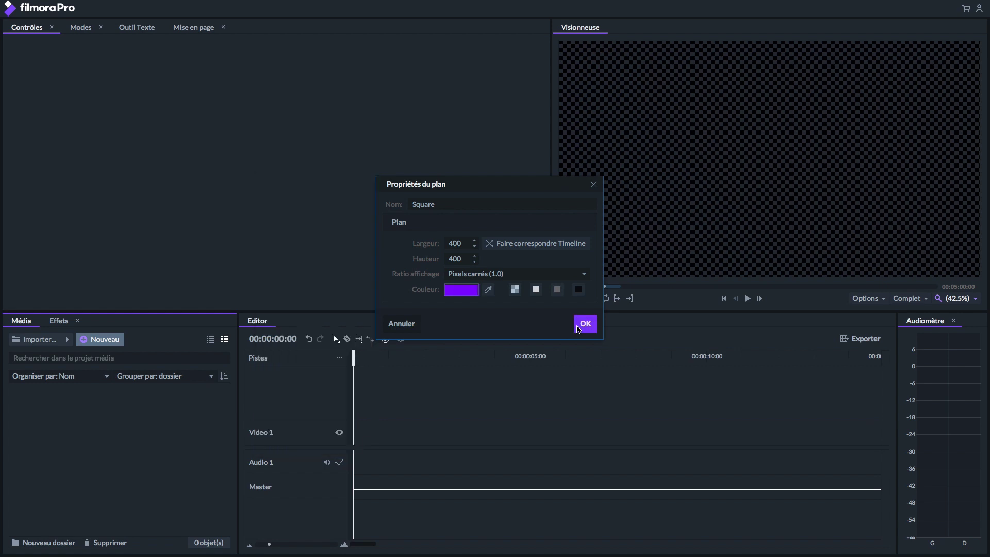
{"action": "left_click", "coordinate": [586, 323]}
{"action": "left_click_drag", "start_coordinate": [38, 411], "coordinate": [361, 434]}
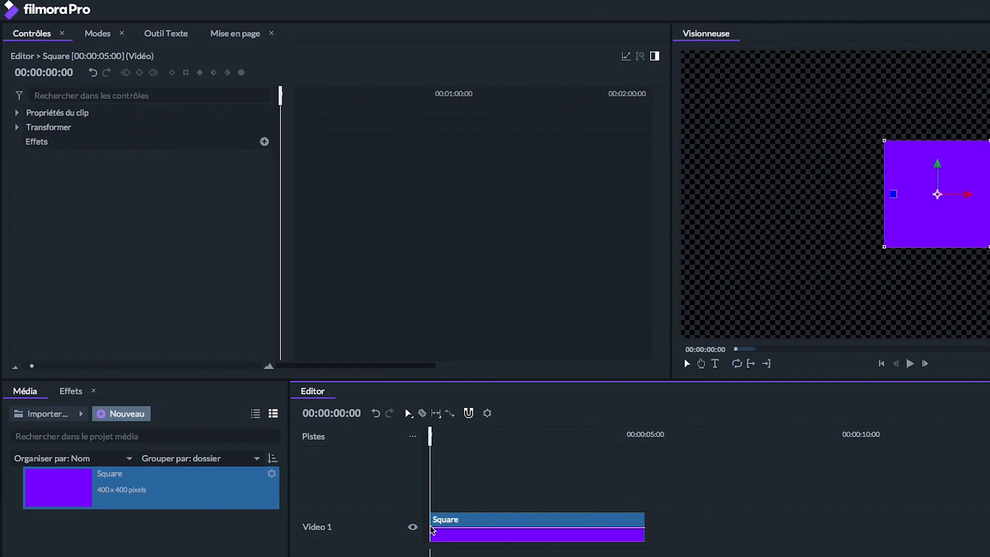
Set the square's X position to -581 and add a Position keyframe at 00:00:00:00.
{"action": "left_click", "coordinate": [22, 184]}
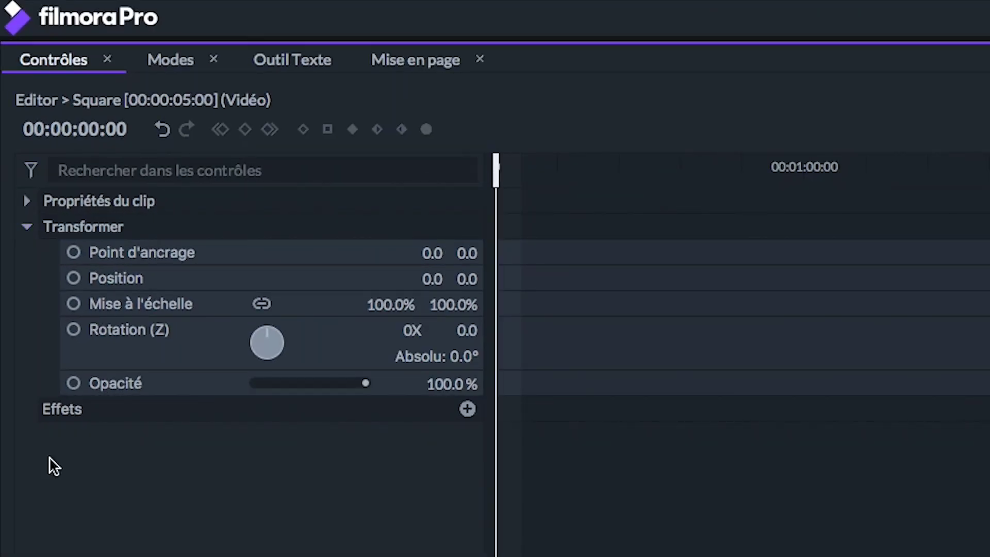
{"action": "left_click_drag", "start_coordinate": [428, 281], "coordinate": [428, 281]}
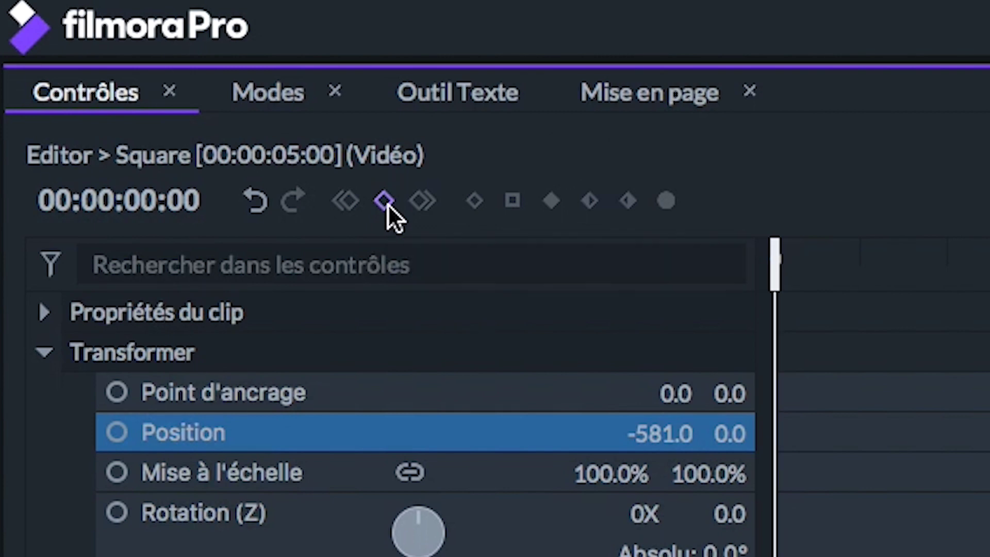
{"action": "left_click", "coordinate": [388, 203]}
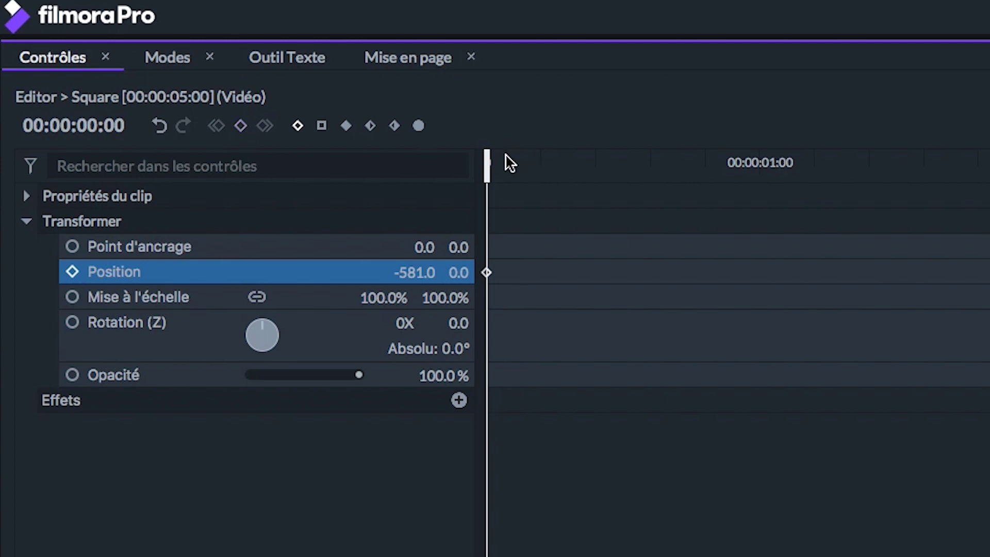
Keyframe the square's Position at 00:00:00:15 to about 587, 14 and play the movement from the start.
{"action": "left_click_drag", "start_coordinate": [487, 160], "coordinate": [617, 170]}
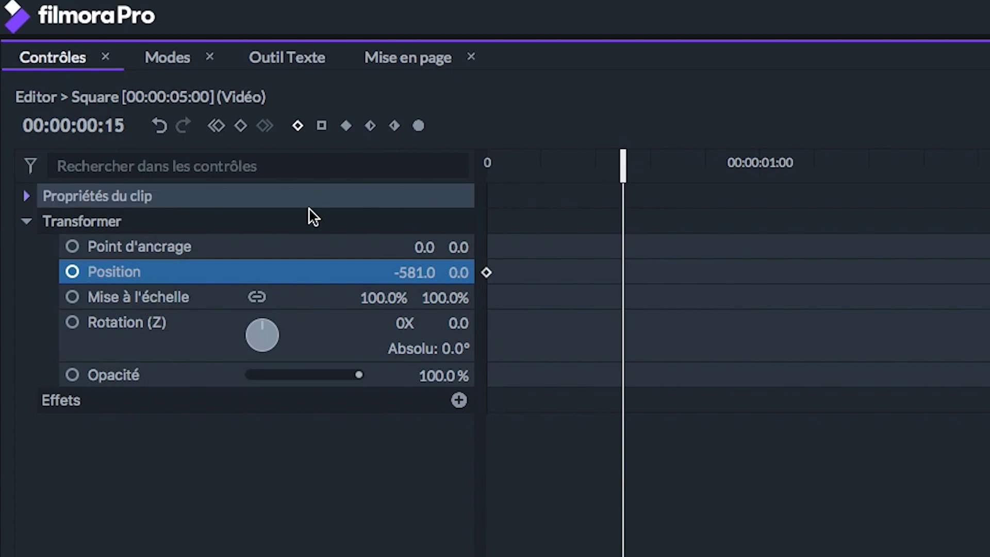
{"action": "left_click_drag", "start_coordinate": [410, 277], "coordinate": [422, 274]}
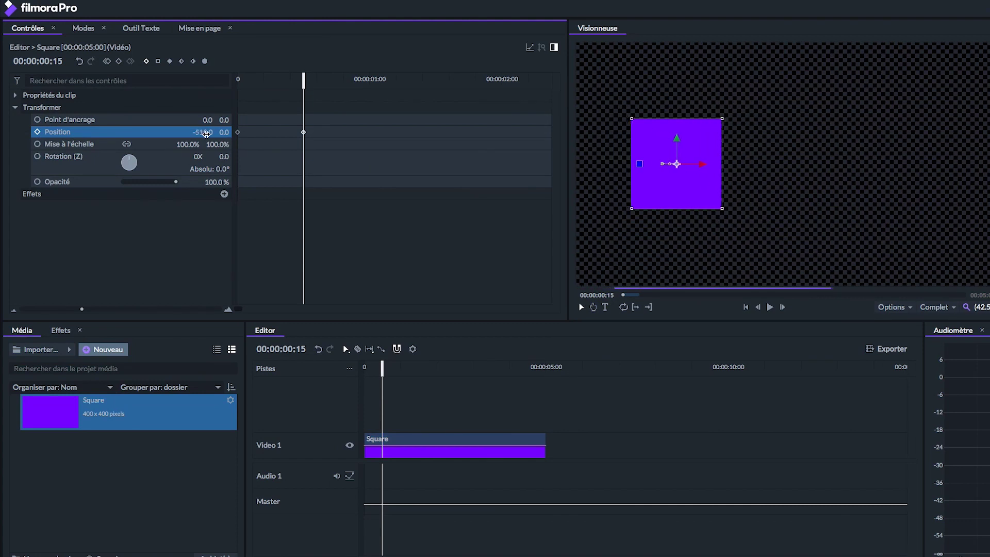
{"action": "left_click_drag", "start_coordinate": [206, 134], "coordinate": [201, 133]}
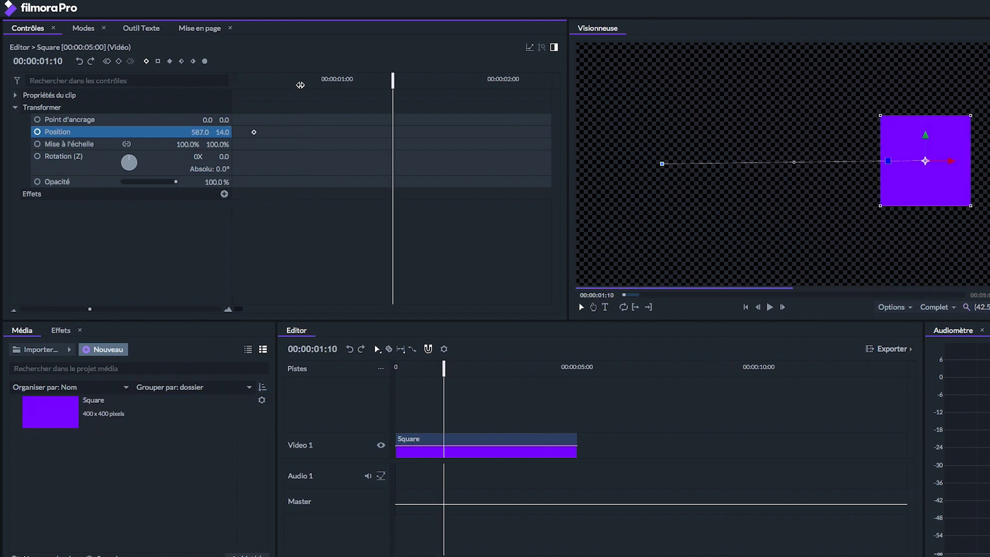
{"action": "left_click_drag", "start_coordinate": [394, 80], "coordinate": [237, 80]}
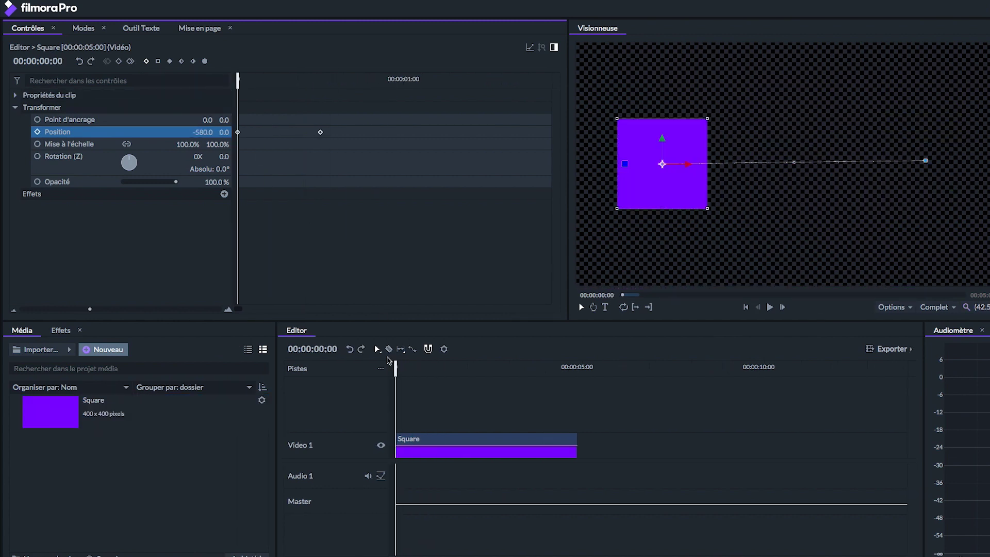
{"action": "key", "text": "space"}
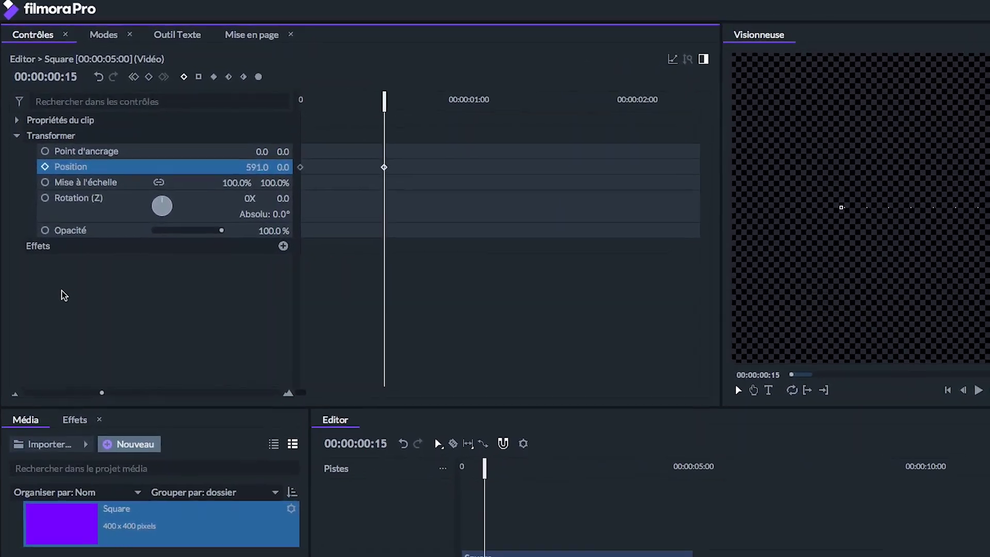
Add two intermediate Position keyframes before 00:00:00:15, the first at 00:00:00:05 with values -191.5, -264.
{"action": "left_click_drag", "start_coordinate": [414, 136], "coordinate": [437, 138]}
{"action": "left_click_drag", "start_coordinate": [380, 225], "coordinate": [375, 226]}
{"action": "left_click_drag", "start_coordinate": [451, 134], "coordinate": [483, 134]}
{"action": "left_click_drag", "start_coordinate": [383, 230], "coordinate": [378, 231]}
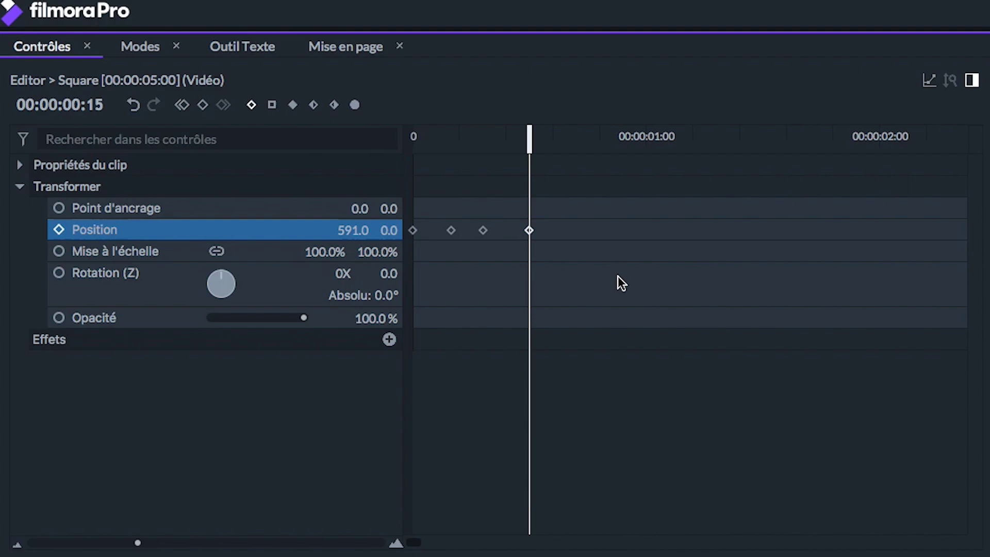
Step back through the square's Position keyframes to the first one, and forward again to the last.
{"action": "left_click", "coordinate": [182, 109]}
{"action": "left_click", "coordinate": [182, 108]}
{"action": "left_click", "coordinate": [182, 109]}
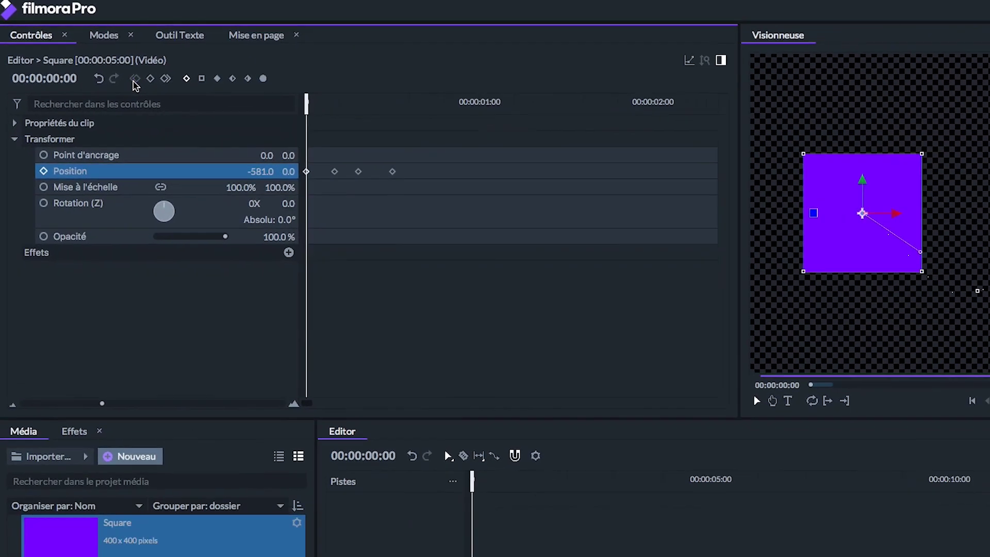
{"action": "left_click", "coordinate": [168, 80]}
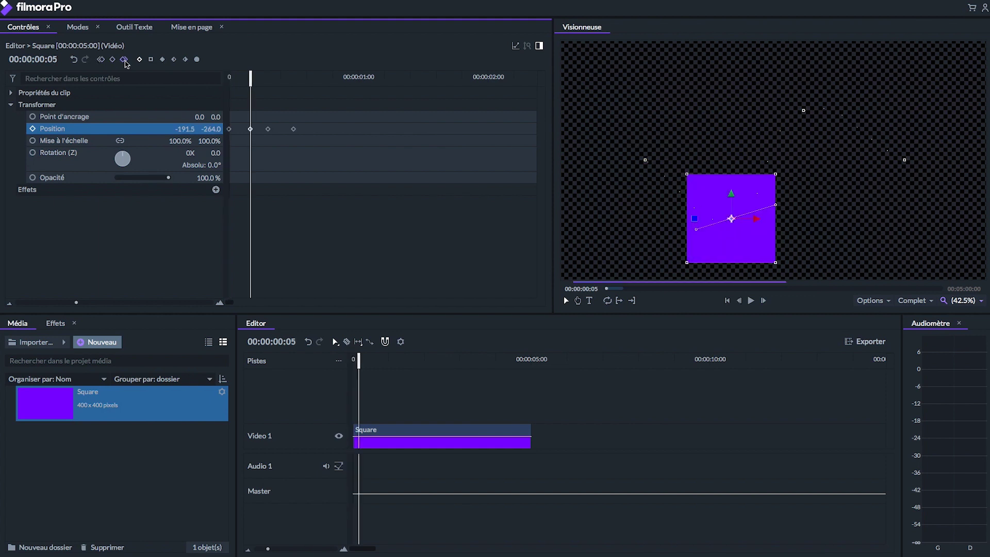
{"action": "left_click", "coordinate": [125, 60]}
{"action": "left_click", "coordinate": [125, 59]}
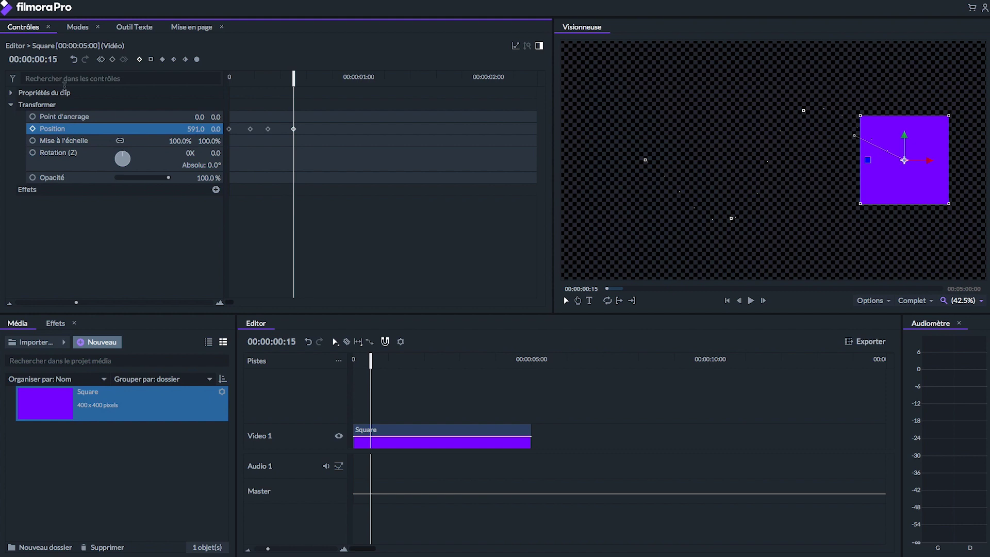
Lower the square to Y -21.1 at the last keyframe and select the two intermediate motion path points in the viewer.
{"action": "left_click_drag", "start_coordinate": [905, 140], "coordinate": [860, 165]}
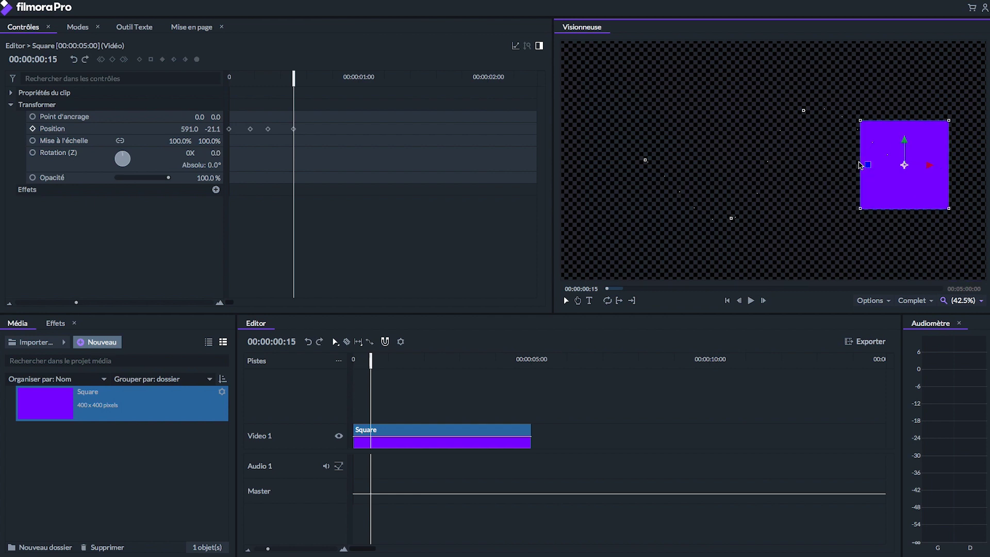
{"action": "left_click", "coordinate": [803, 111]}
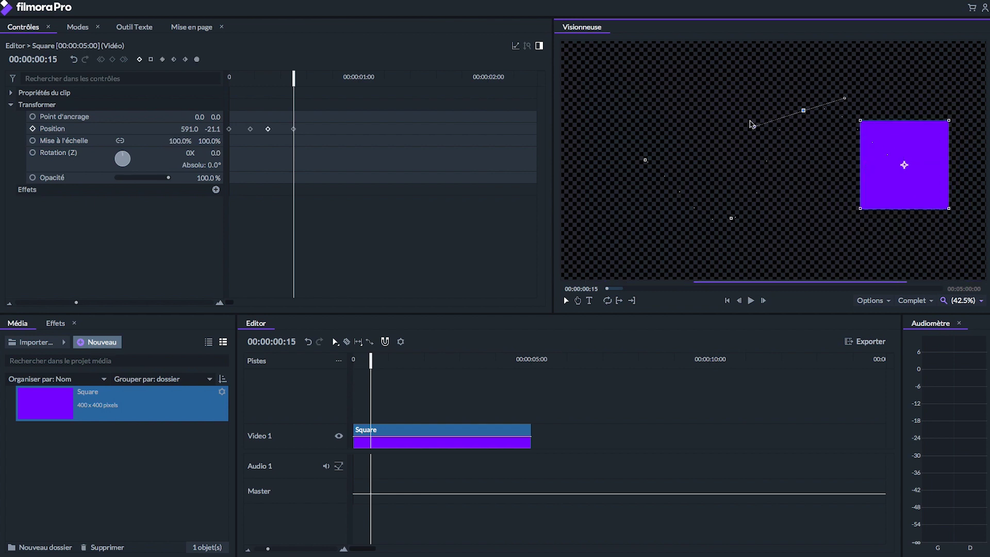
{"action": "left_click", "coordinate": [731, 218]}
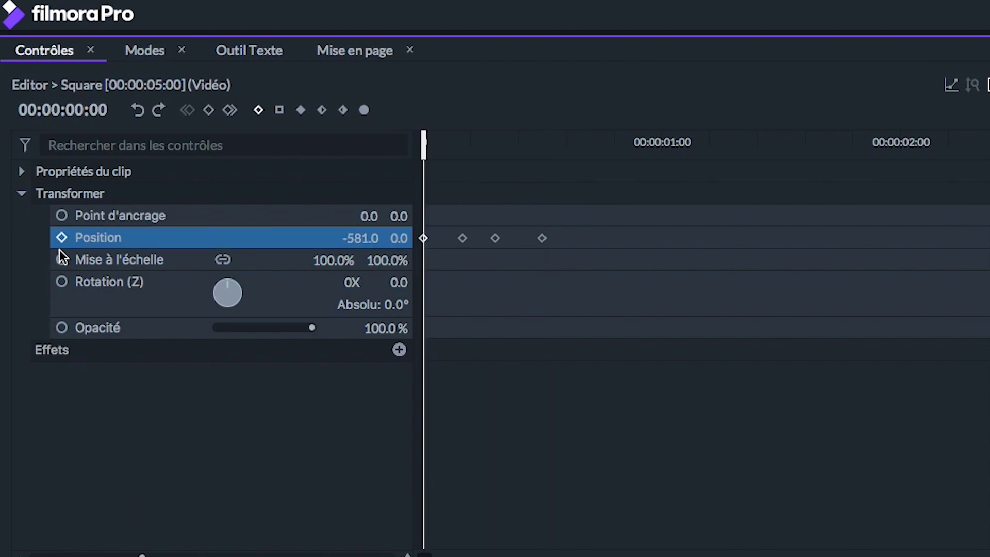
Toggle the Position keyframe of the Square clip at 00:00:00:00.
{"action": "left_click", "coordinate": [65, 235]}
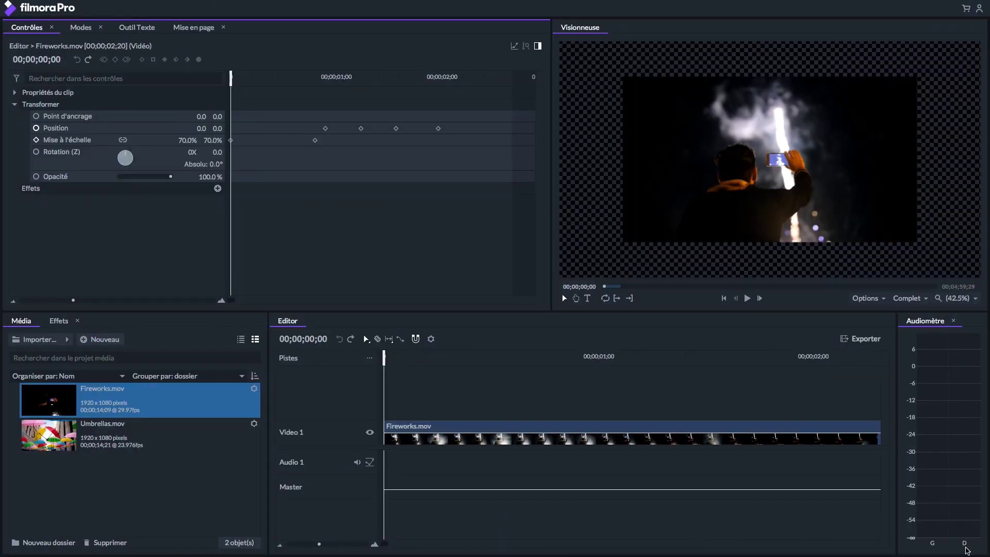
Display the value graph for the Fireworks.mov clip's Mise à l'échelle property, and for its Position property.
{"action": "left_click", "coordinate": [81, 141]}
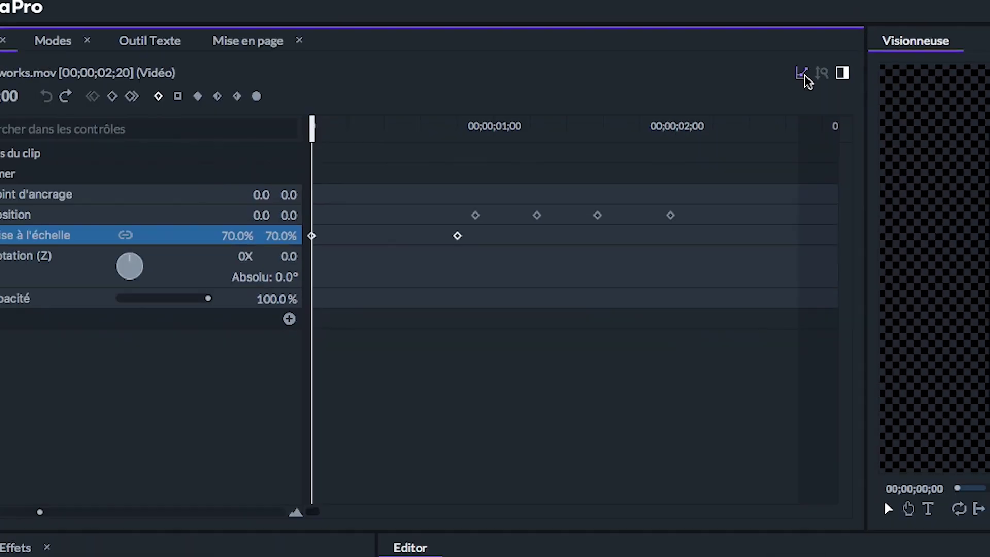
{"action": "left_click", "coordinate": [736, 87]}
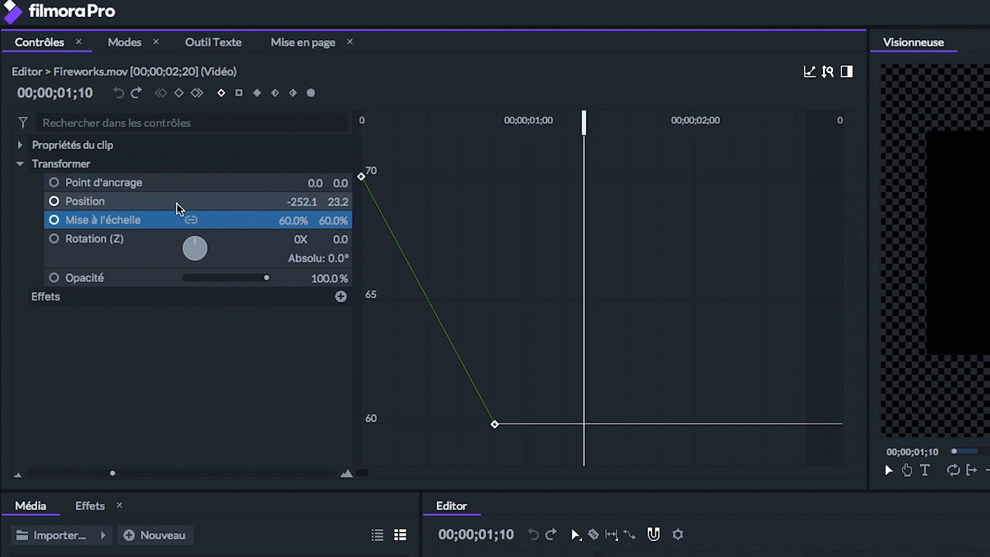
{"action": "left_click", "coordinate": [157, 205]}
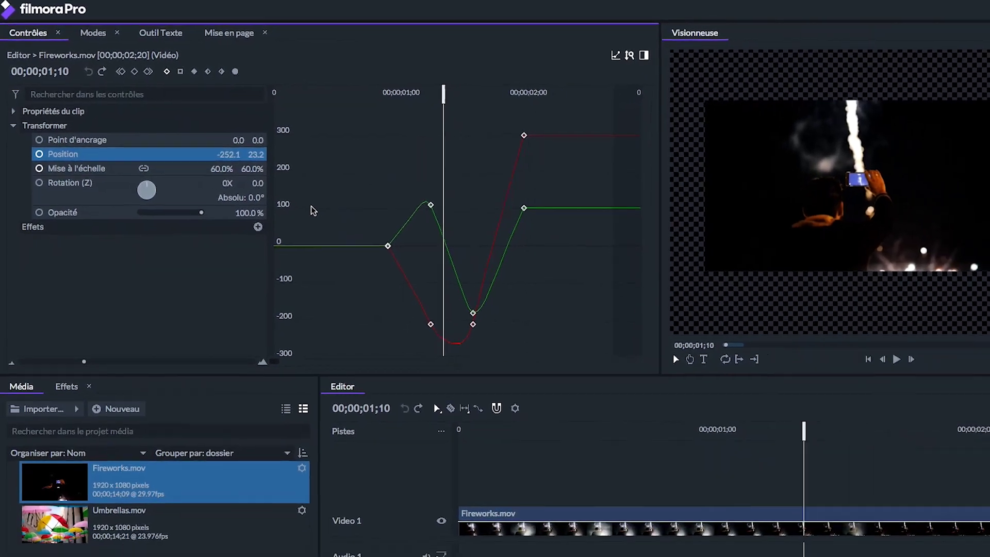
Play the Fireworks.mov Position animation from 00;00;00;27 to compare it with the graph.
{"action": "left_click_drag", "start_coordinate": [433, 94], "coordinate": [351, 88]}
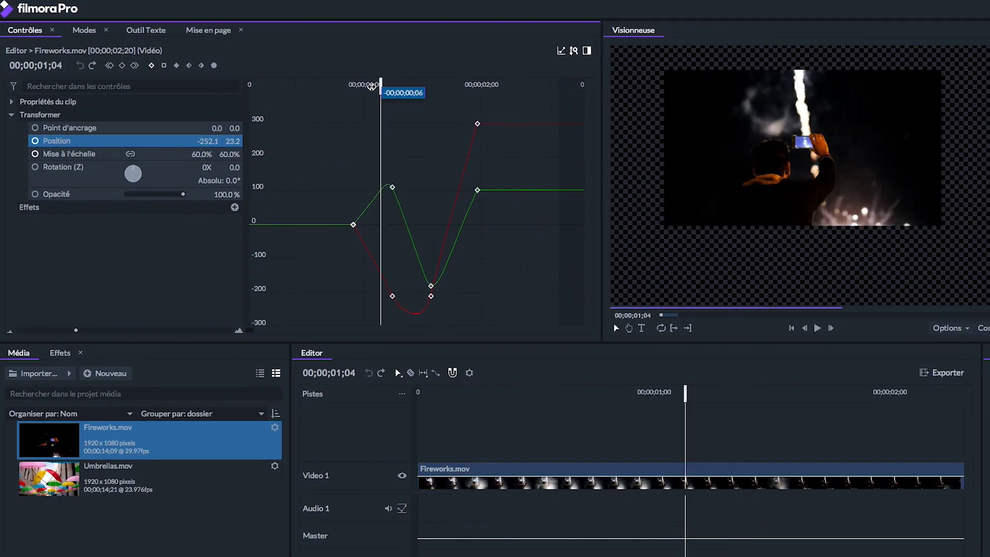
{"action": "key", "text": "space"}
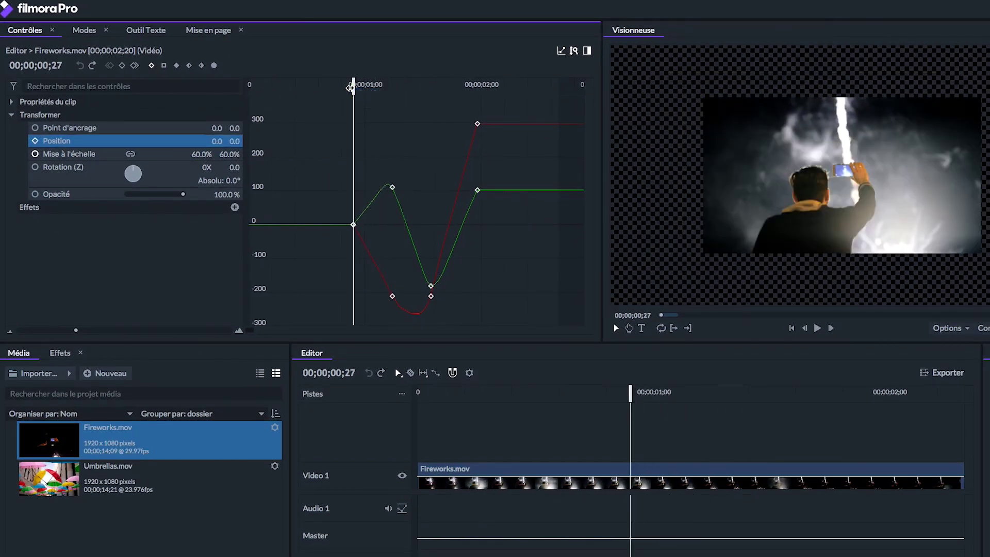
{"action": "key", "text": "space"}
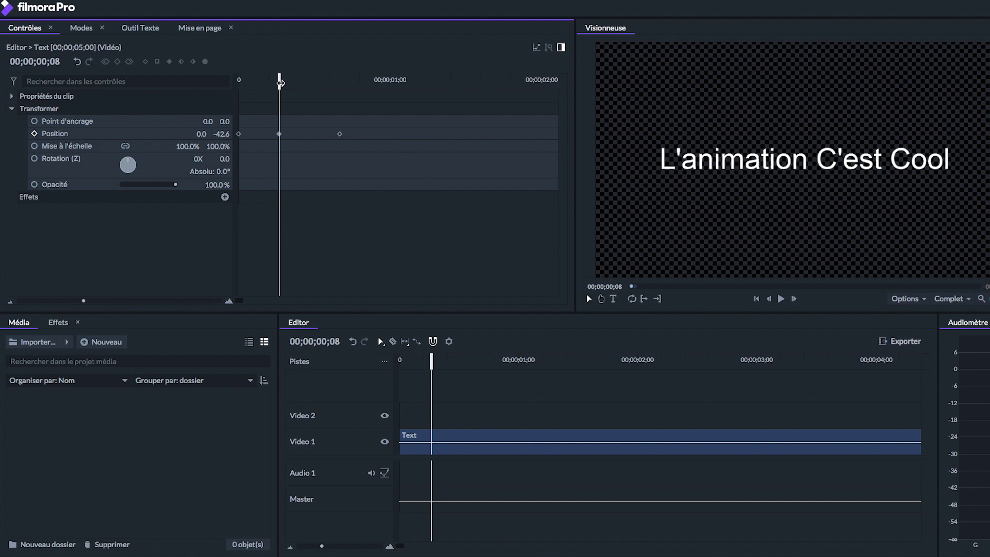
Play the Text clip's Position animation from 00;00;00;00.
{"action": "left_click_drag", "start_coordinate": [280, 82], "coordinate": [237, 83]}
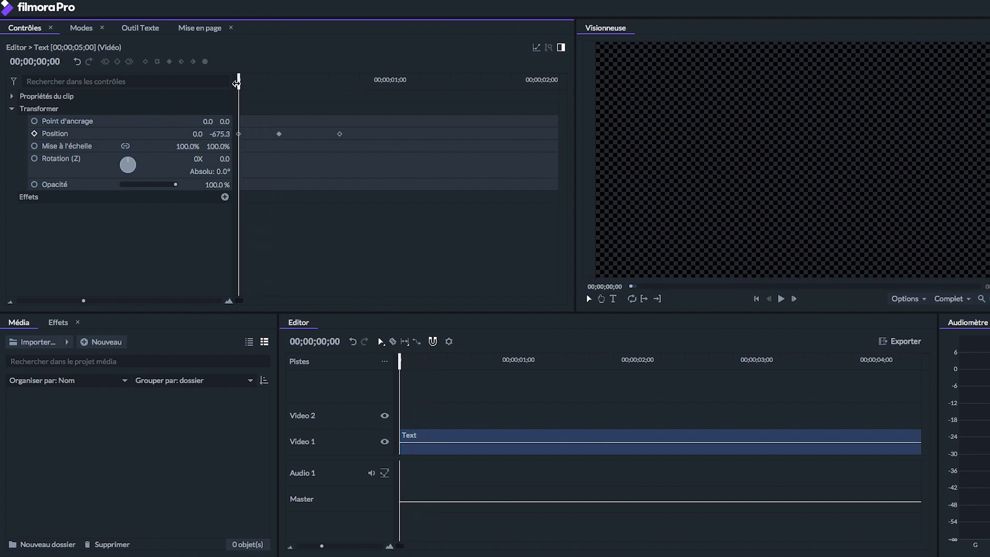
{"action": "key", "text": "space"}
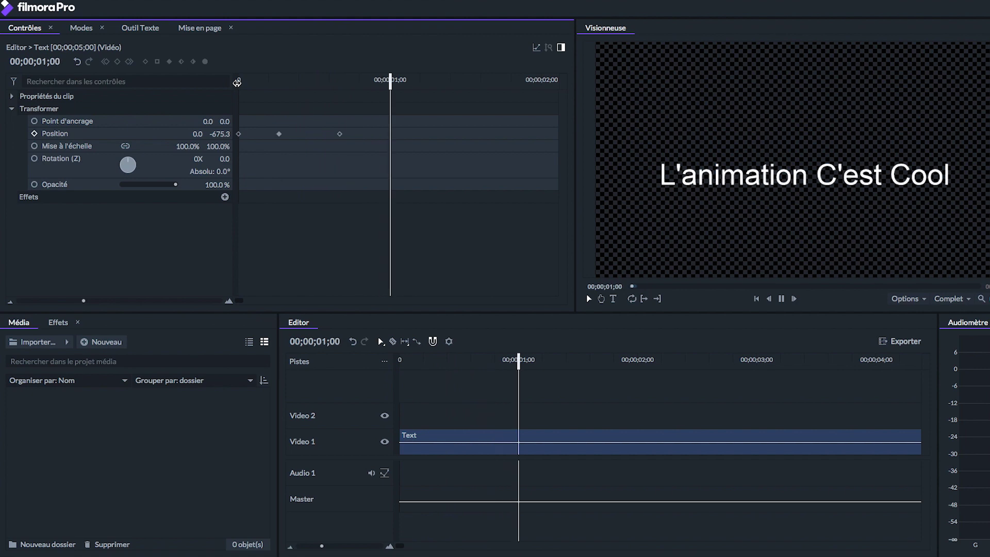
Stop playback and add a text reading "Texte" below the existing title with the Text tool, and shift it slightly sideways.
{"action": "key", "text": "space"}
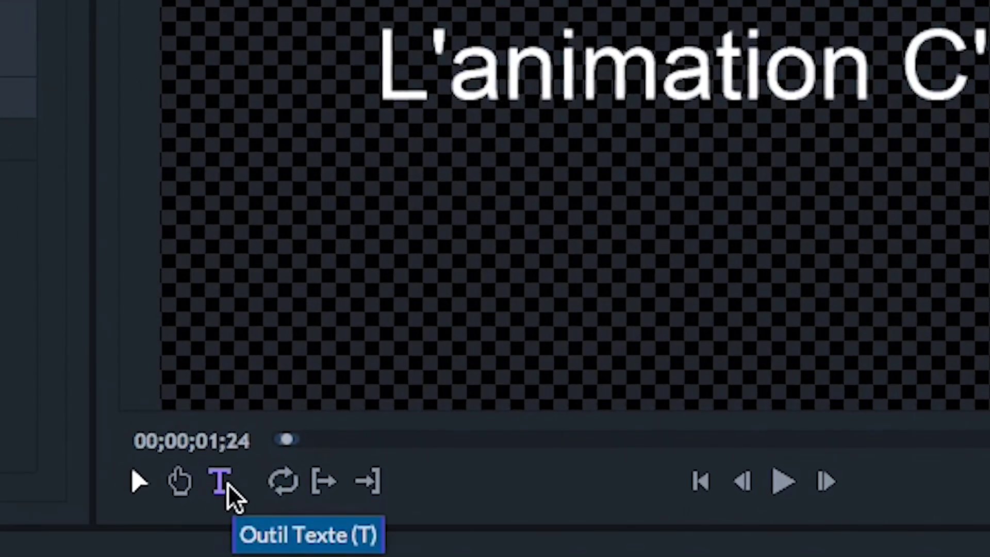
{"action": "left_click", "coordinate": [221, 482]}
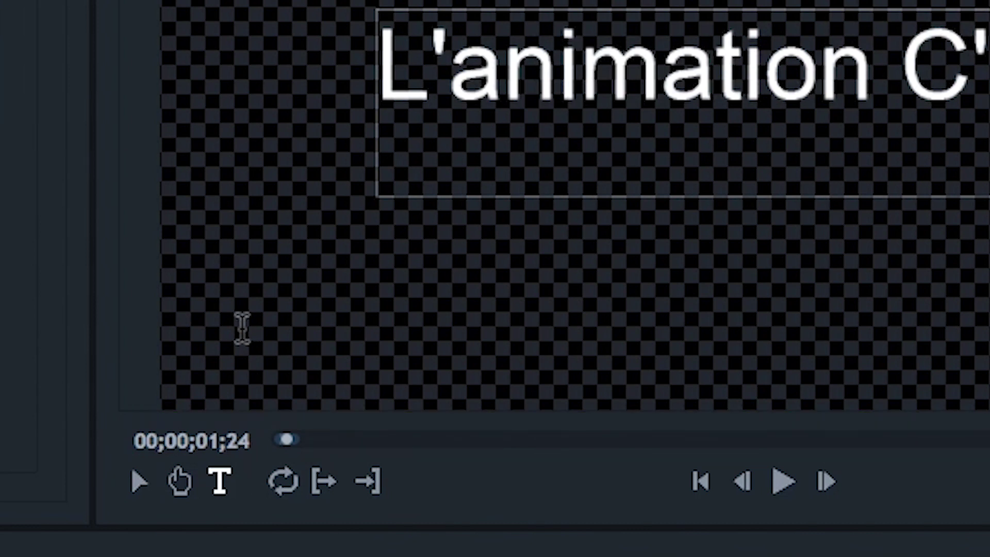
{"action": "left_click", "coordinate": [243, 327]}
{"action": "type", "text": "Texte"}
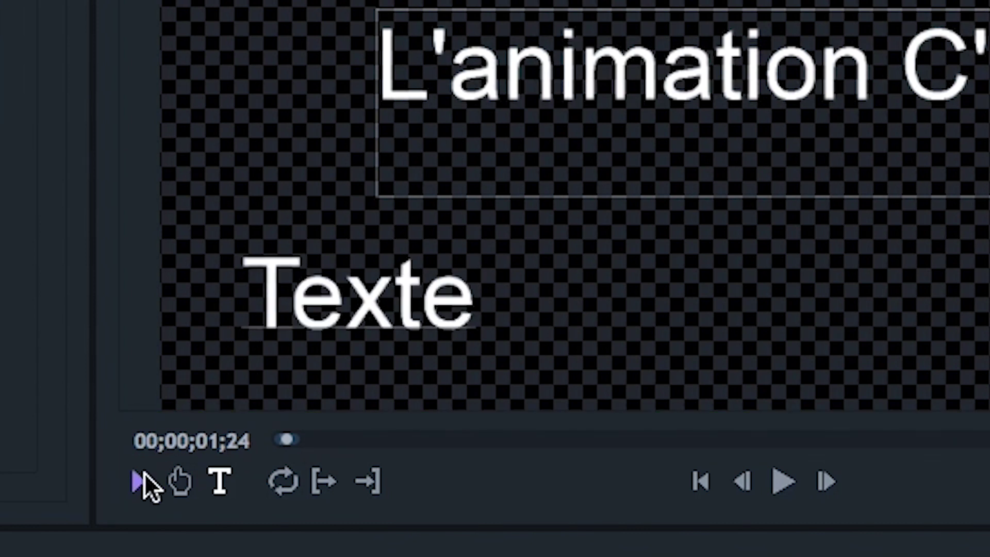
{"action": "left_click", "coordinate": [143, 479]}
{"action": "left_click_drag", "start_coordinate": [331, 326], "coordinate": [356, 327]}
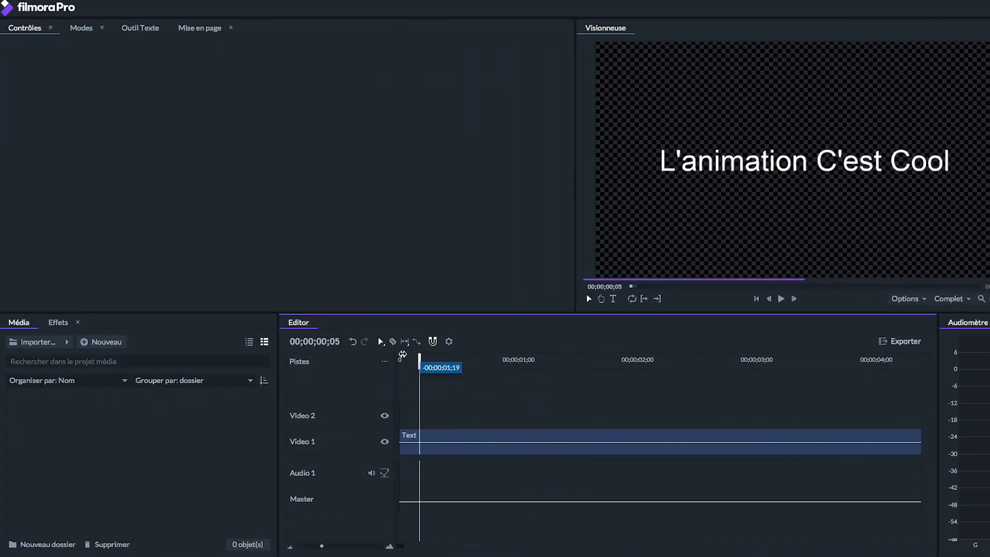
Play the Text clip's animation, and convert its Position keyframe at 00;00;00;08 to smooth interpolation (lissage).
{"action": "left_click", "coordinate": [781, 299]}
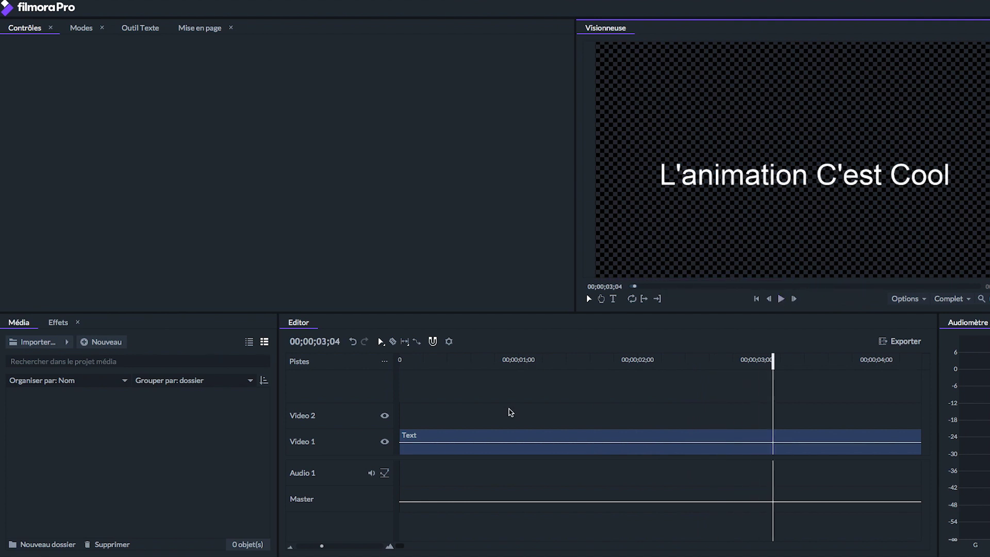
{"action": "left_click", "coordinate": [495, 437]}
{"action": "left_click", "coordinate": [424, 359]}
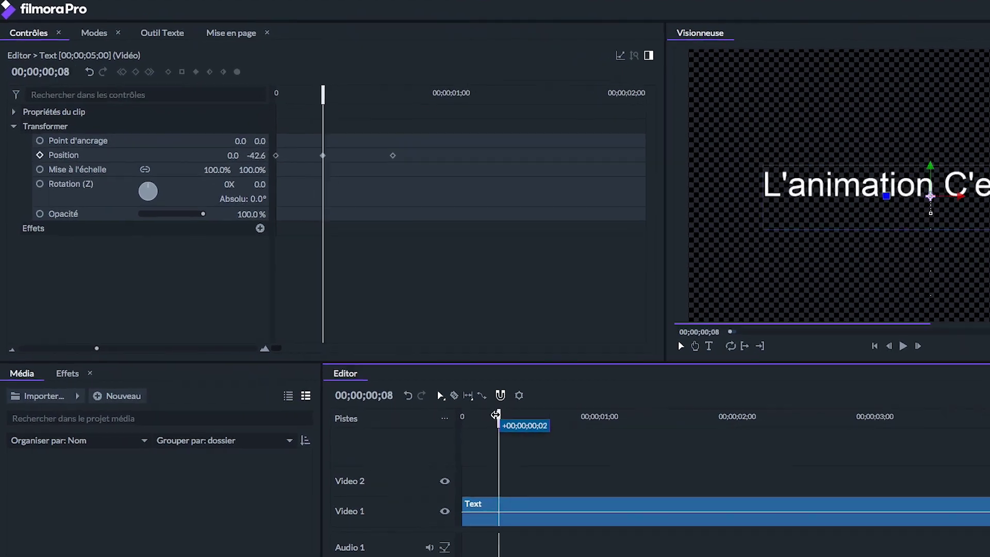
{"action": "left_click", "coordinate": [272, 133]}
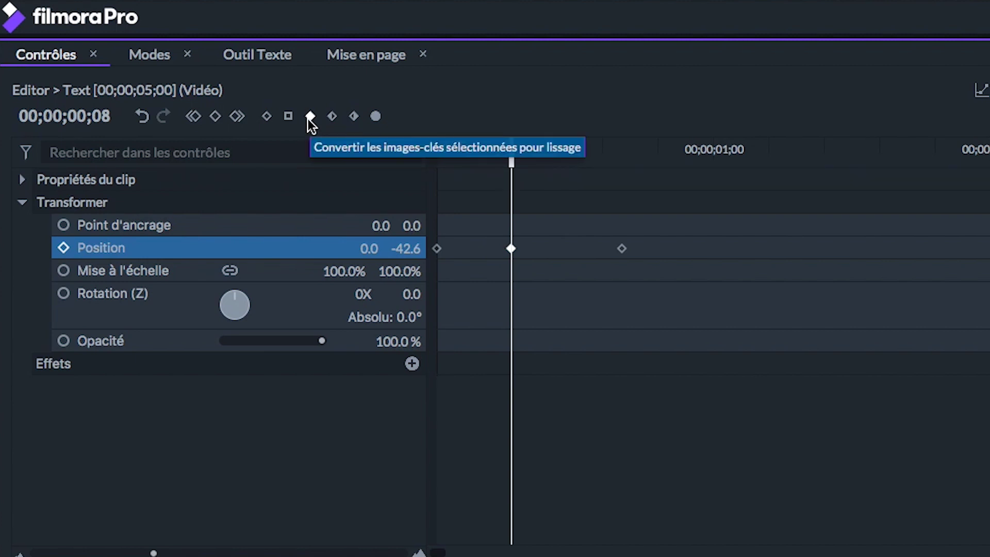
Play the Text clip's smoothed animation twice from 00;00;00;00.
{"action": "left_click_drag", "start_coordinate": [511, 158], "coordinate": [429, 154]}
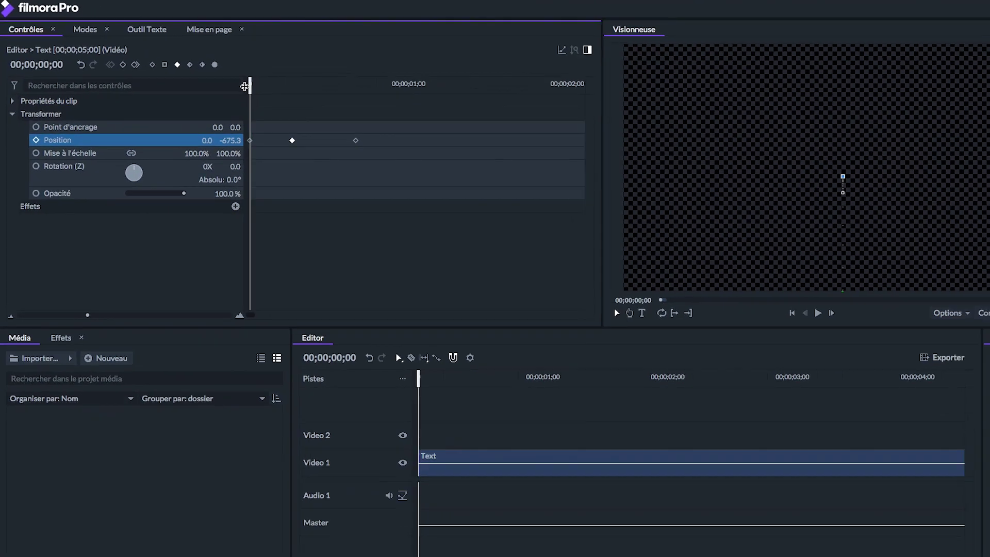
{"action": "key", "text": "space"}
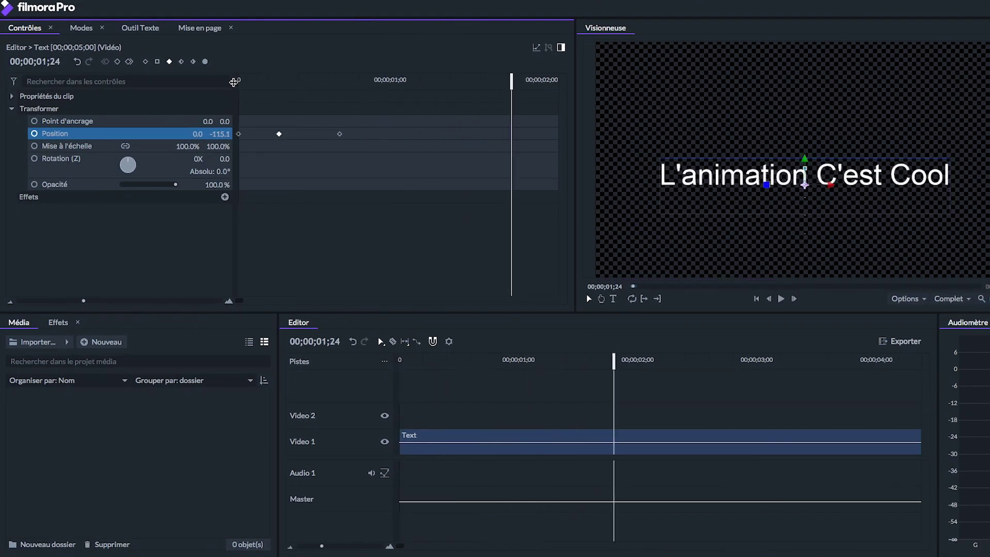
{"action": "left_click", "coordinate": [231, 83]}
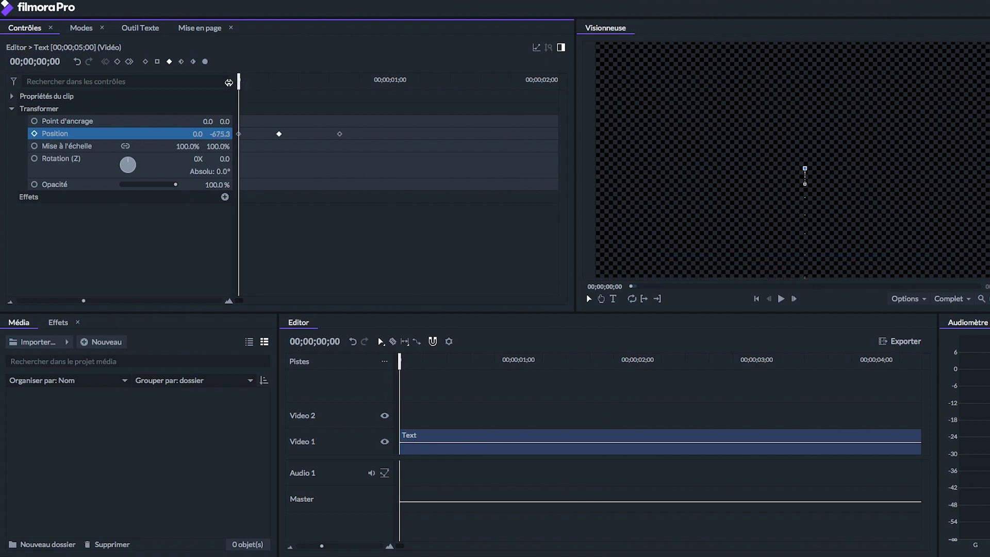
{"action": "key", "text": "space"}
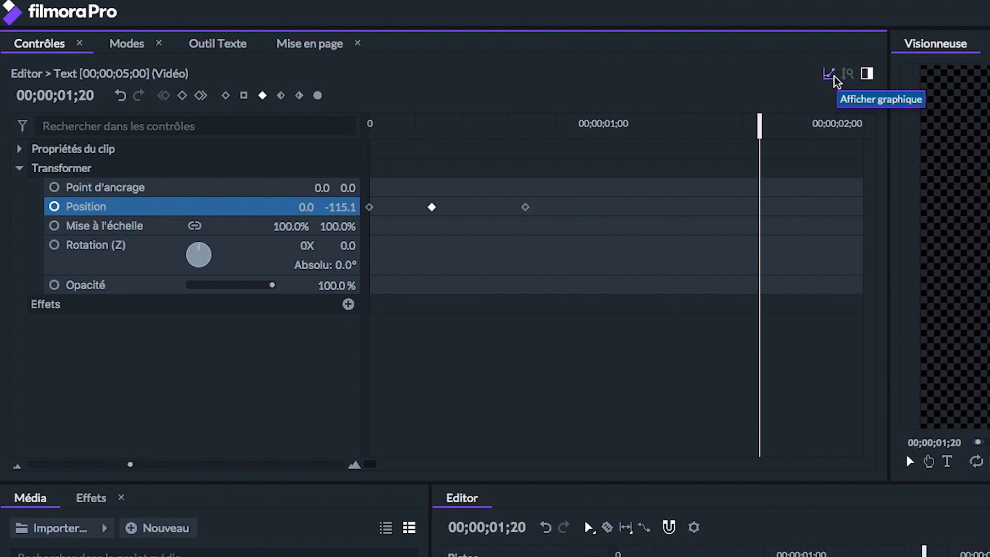
Display the Text clip's Position value graph and reshape the curve with the incoming handle of the 00;00;00;08 keyframe, viewing frame 00;00;00;04.
{"action": "left_click", "coordinate": [835, 78]}
{"action": "left_click_drag", "start_coordinate": [428, 126], "coordinate": [400, 126]}
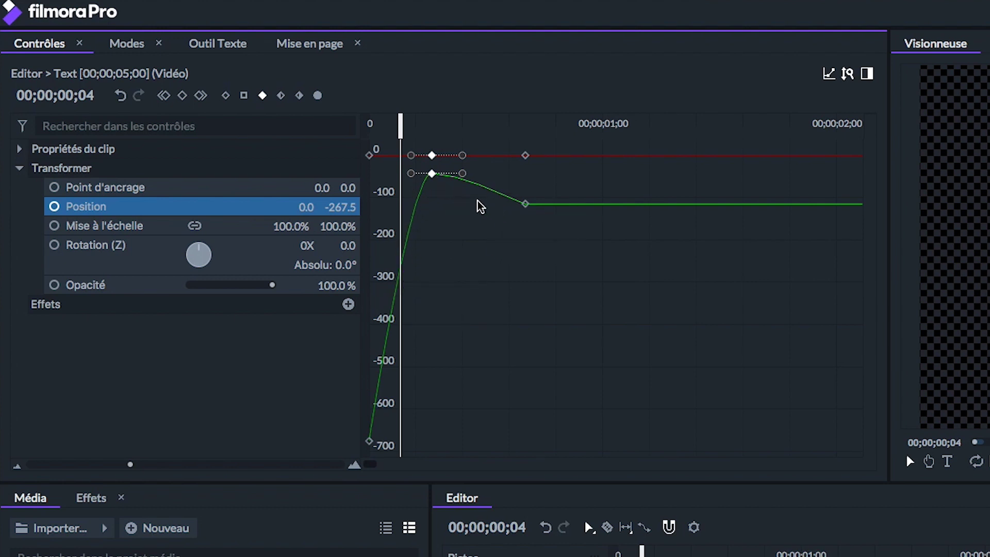
{"action": "left_click_drag", "start_coordinate": [411, 173], "coordinate": [376, 175]}
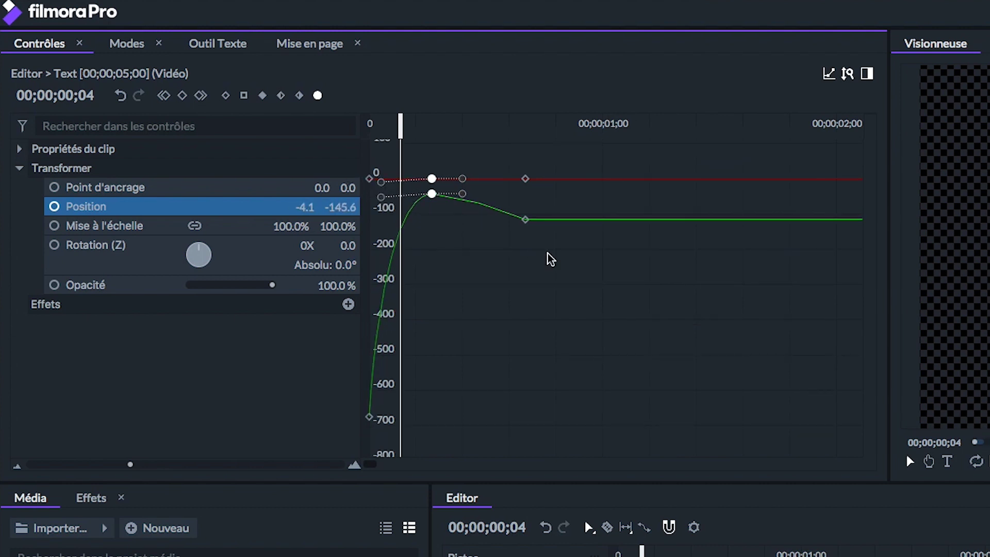
{"action": "left_click_drag", "start_coordinate": [380, 197], "coordinate": [435, 201]}
Convert the Text clip's last Position keyframe to progressive smoothing (lissage progressif) and play the animation.
{"action": "left_click", "coordinate": [526, 221]}
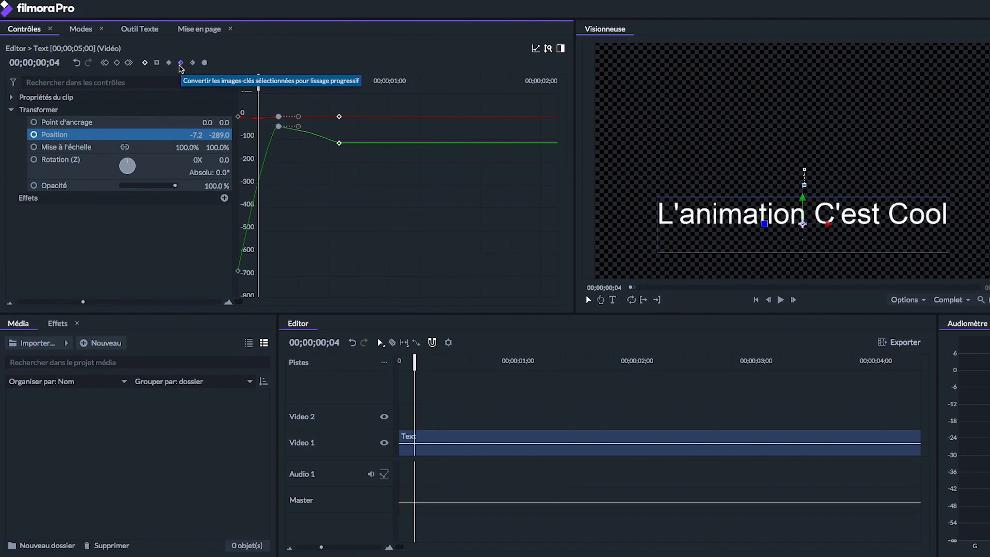
{"action": "left_click", "coordinate": [181, 63]}
{"action": "key", "text": "space"}
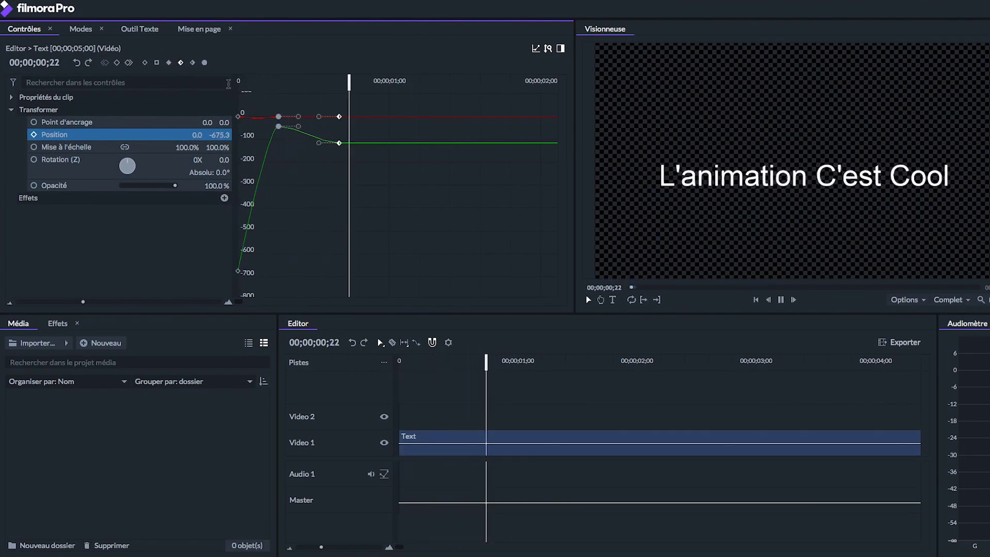
{"action": "key", "text": "space"}
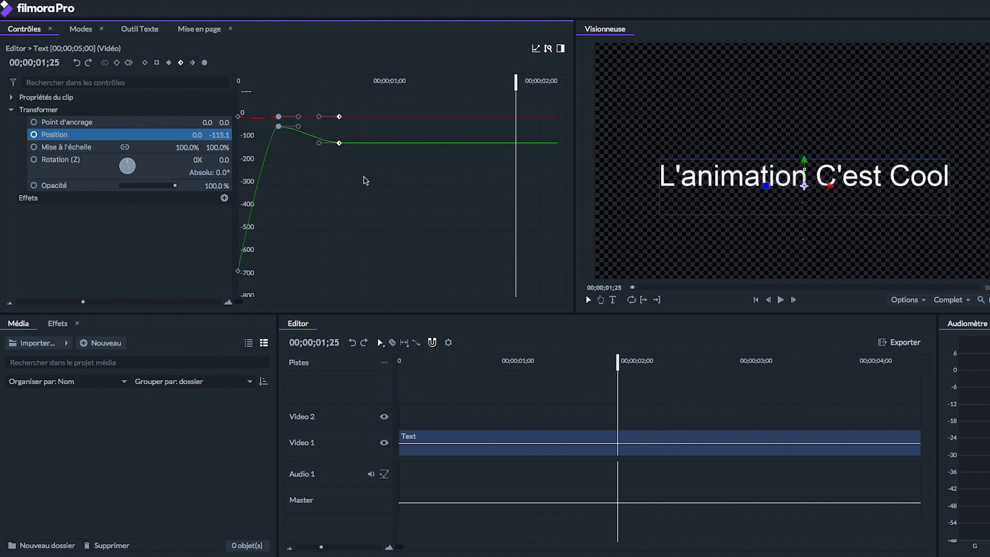
Convert all of the Text clip's Position keyframes to linear and move the playhead back to the start.
{"action": "left_click_drag", "start_coordinate": [358, 100], "coordinate": [239, 212]}
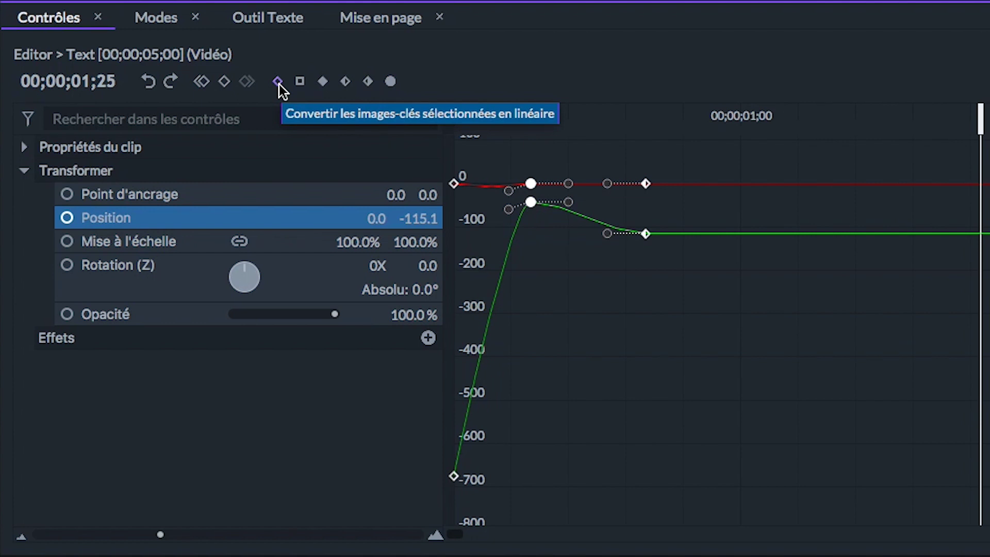
{"action": "left_click", "coordinate": [278, 83]}
{"action": "left_click_drag", "start_coordinate": [975, 113], "coordinate": [467, 136]}
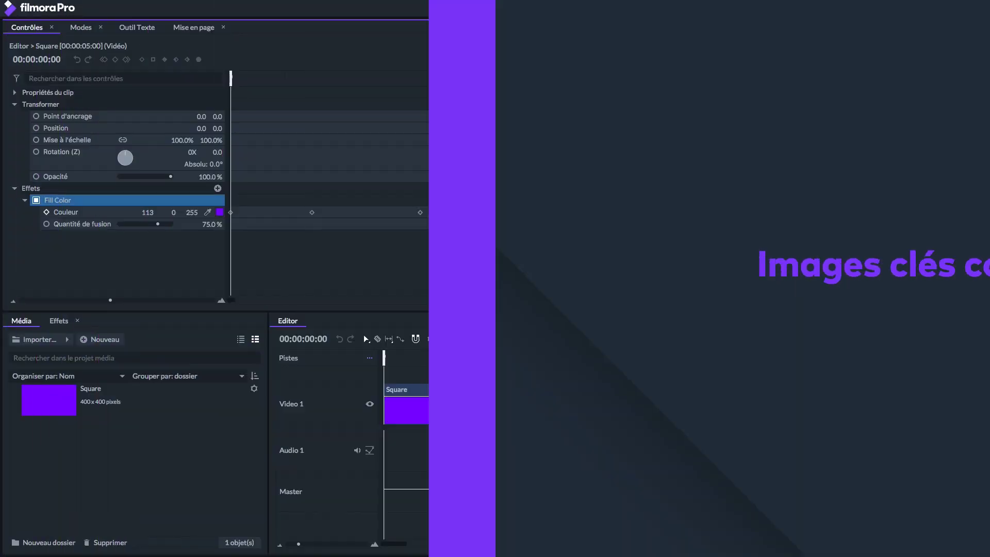
Play the Square clip's Fill Color animation and return to 00:00:00:00.
{"action": "left_click", "coordinate": [855, 409]}
{"action": "key", "text": "space"}
{"action": "key", "text": "space"}
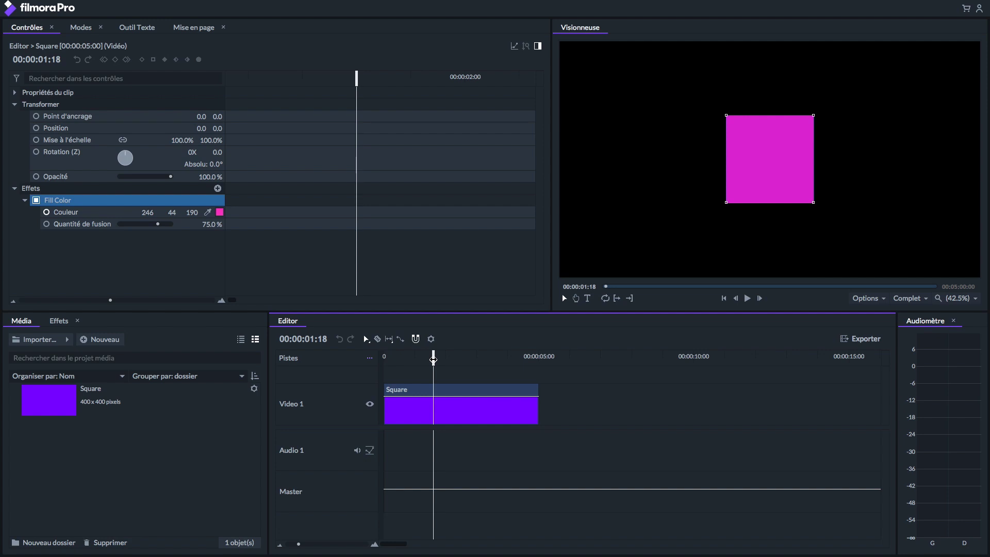
{"action": "left_click_drag", "start_coordinate": [433, 359], "coordinate": [385, 360]}
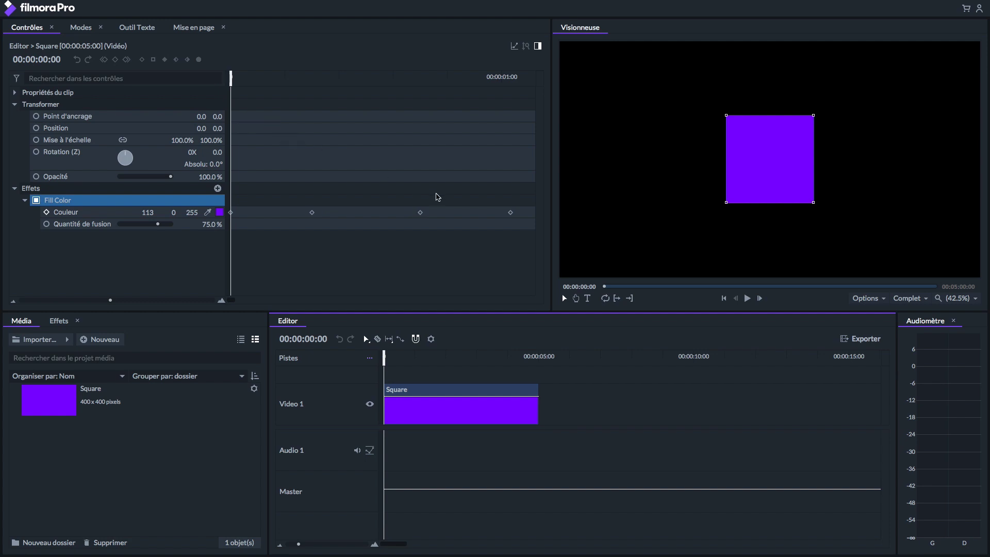
Convert all four Couleur keyframes of the Square clip's Fill Color effect to constant and play the result.
{"action": "left_click", "coordinate": [491, 209]}
{"action": "left_click_drag", "start_coordinate": [492, 209], "coordinate": [206, 246]}
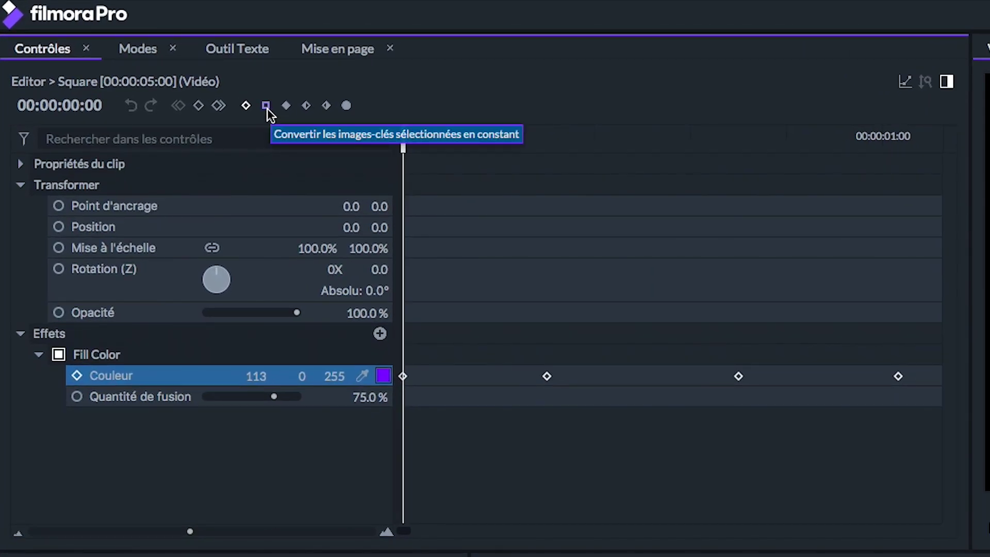
{"action": "left_click", "coordinate": [267, 107]}
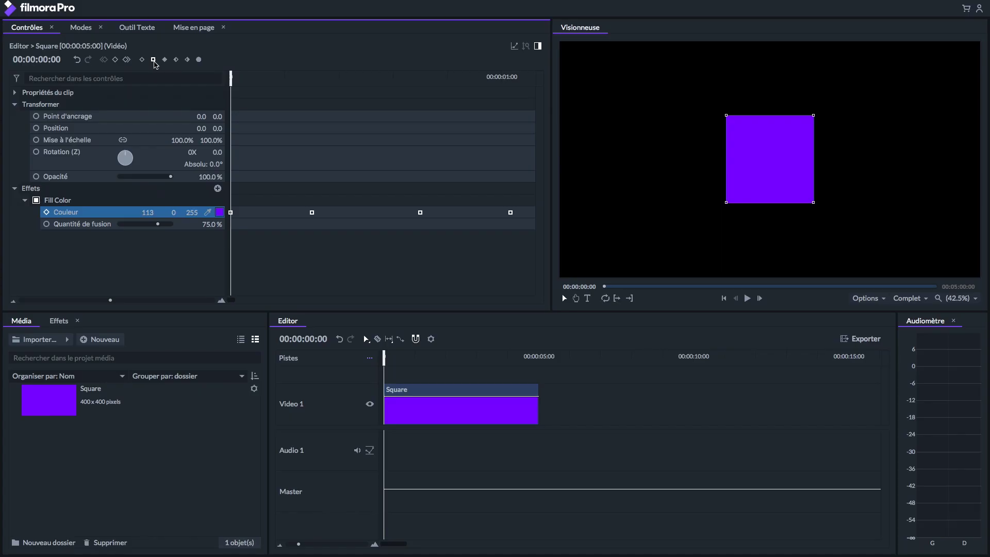
{"action": "key", "text": "space"}
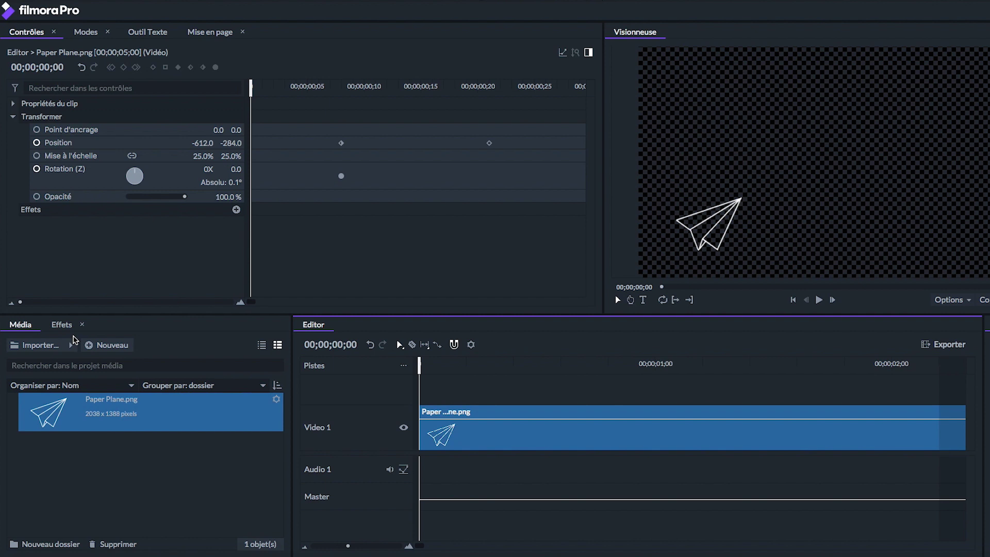
Play the Paper Plane.png animation and enable Flou de mouvement in the clip's properties.
{"action": "key", "text": "space"}
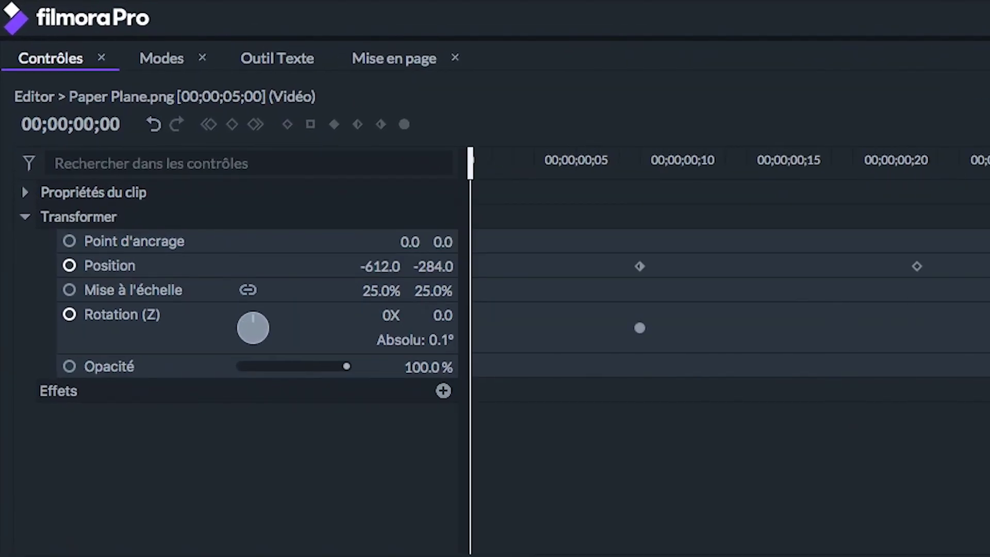
{"action": "left_click", "coordinate": [25, 192]}
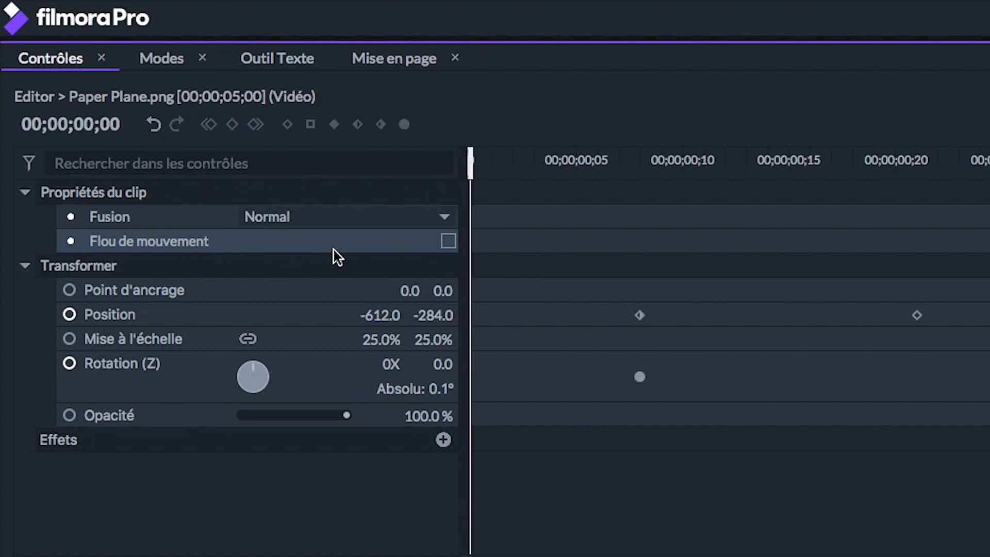
{"action": "left_click", "coordinate": [448, 241]}
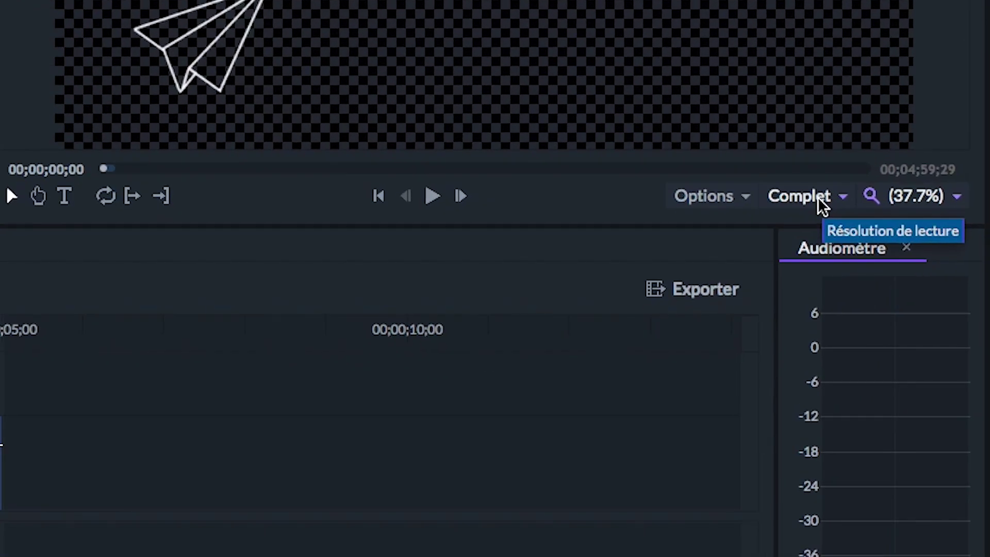
Set the viewer's playback quality (Qualité de lecture) to Final and play the paper plane animation.
{"action": "left_click", "coordinate": [824, 206]}
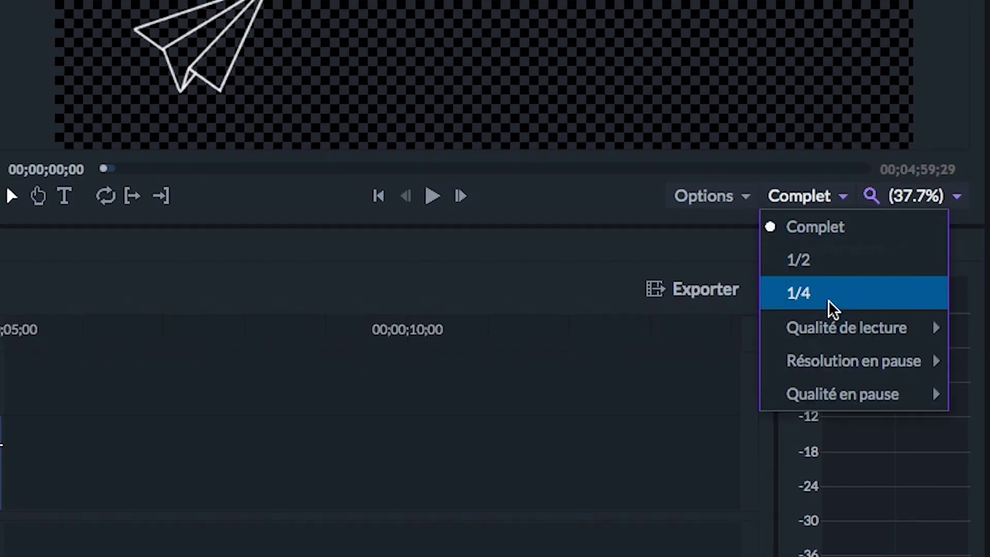
{"action": "mouse_move", "coordinate": [831, 330]}
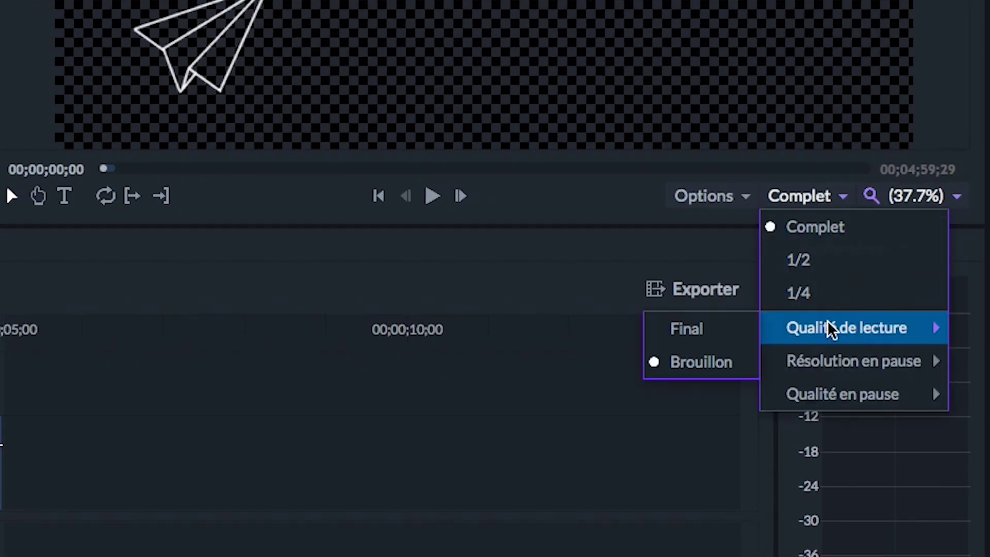
{"action": "left_click", "coordinate": [731, 330]}
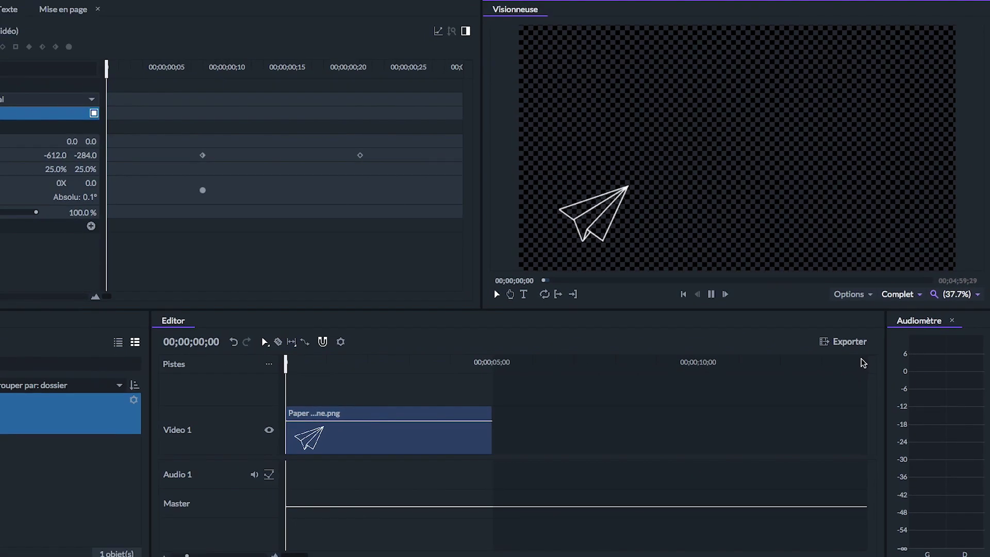
{"action": "key", "text": "space"}
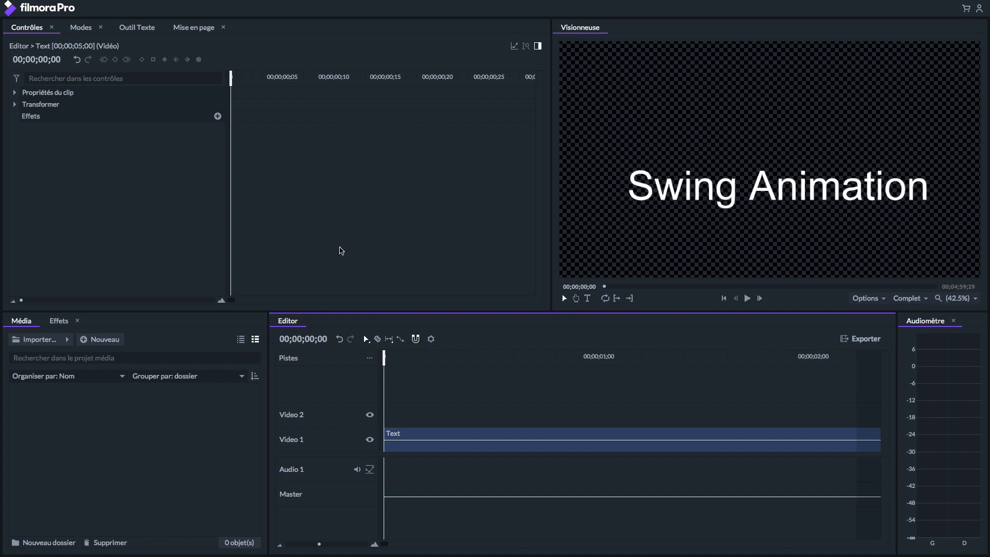
Add the Perspective déformée effect from the Déformation category to the Swing Animation text clip.
{"action": "left_click", "coordinate": [217, 116]}
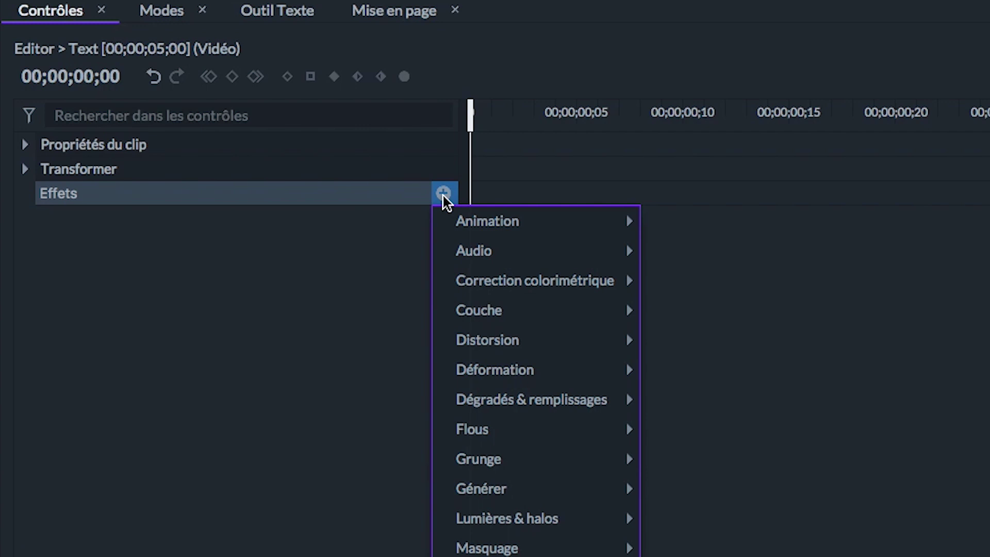
{"action": "mouse_move", "coordinate": [574, 363]}
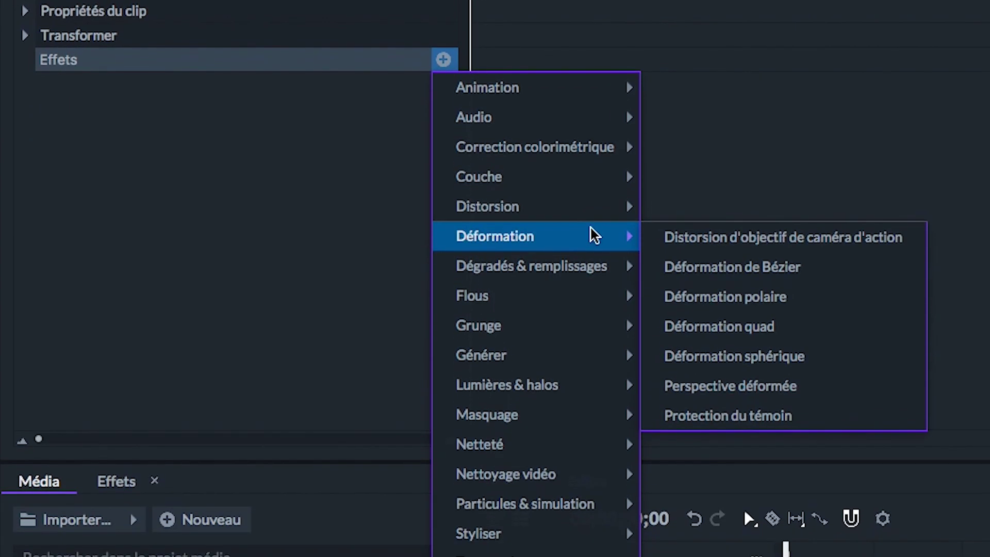
{"action": "left_click", "coordinate": [825, 391]}
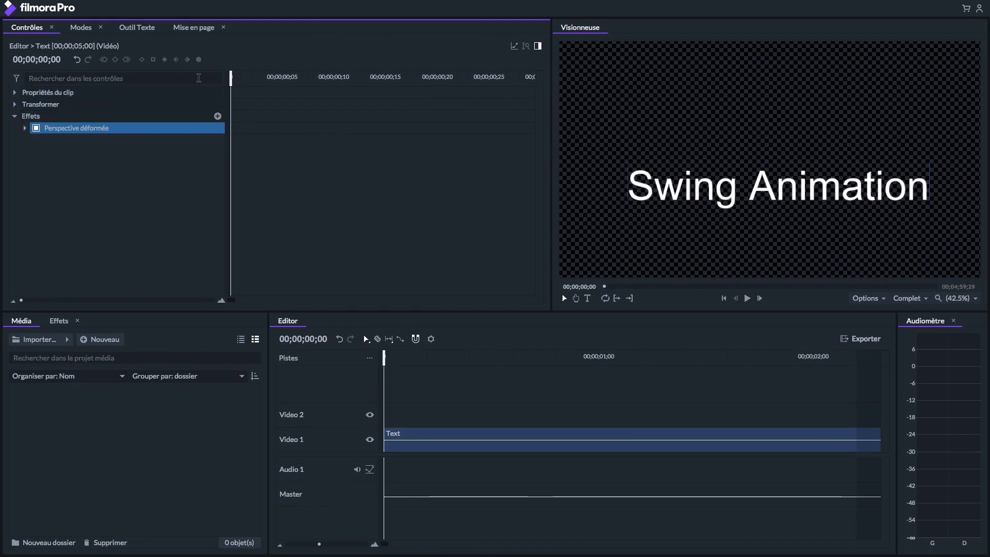
Centre the Swing Animation text horizontally and vertically on the timeline frame and expand its Perspective déformée effect's parameters.
{"action": "left_click", "coordinate": [171, 32]}
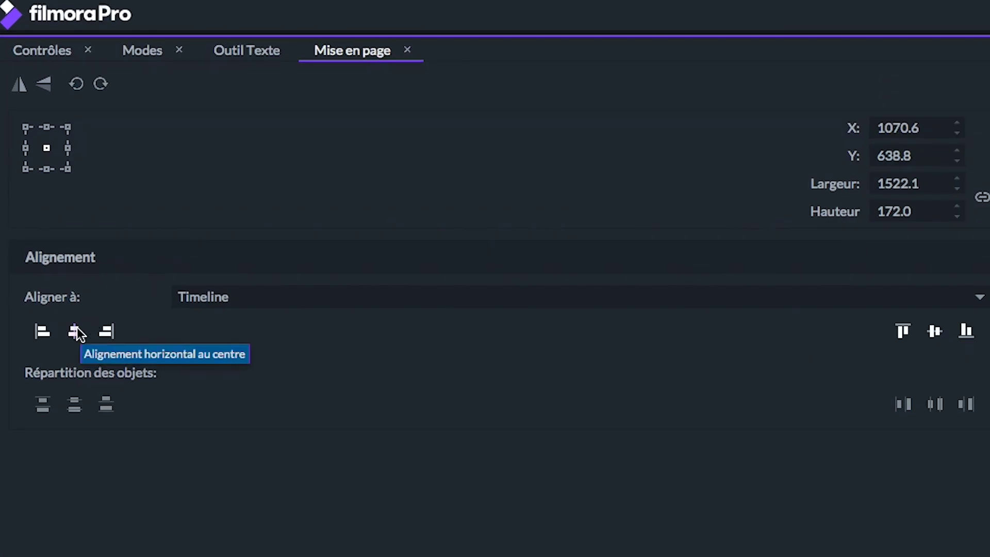
{"action": "left_click", "coordinate": [76, 327]}
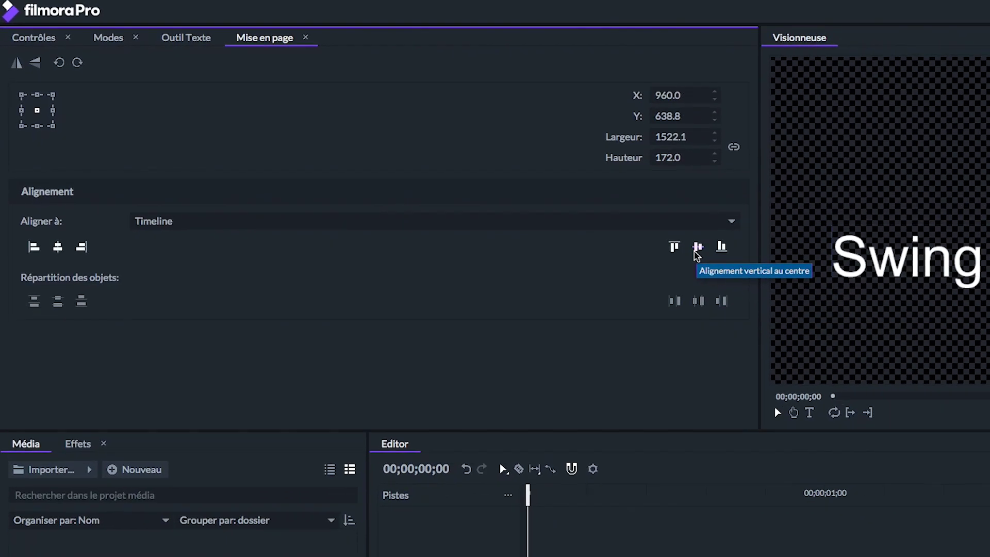
{"action": "left_click", "coordinate": [934, 331]}
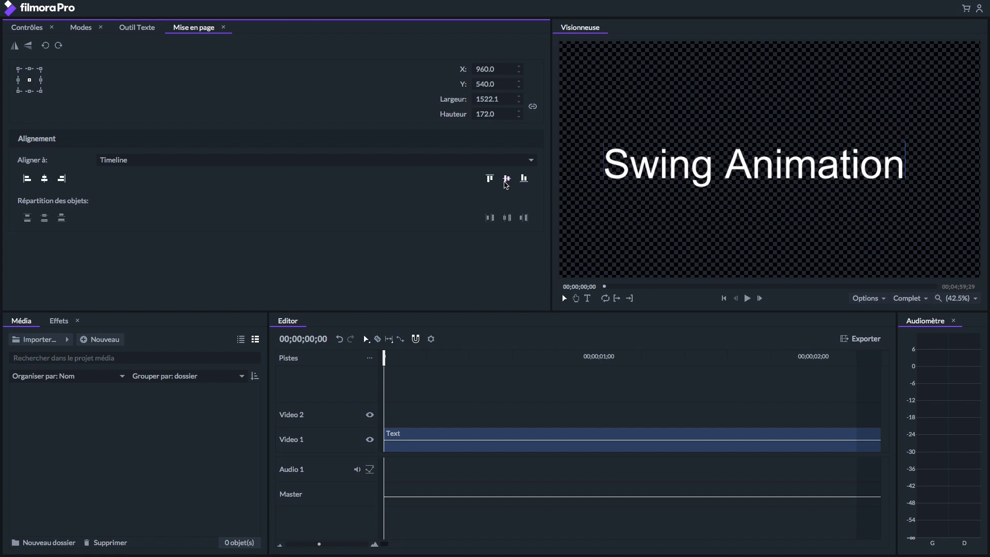
{"action": "left_click", "coordinate": [33, 30]}
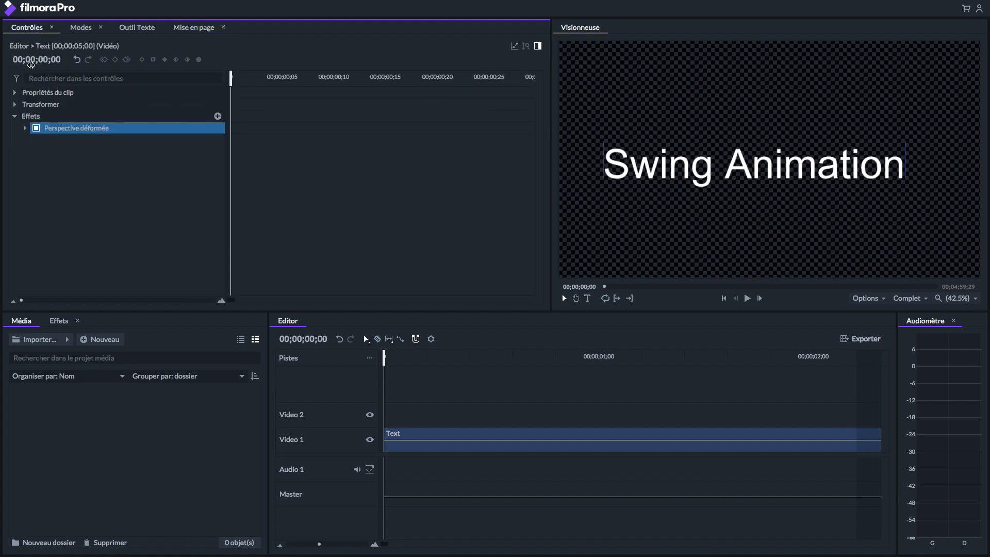
{"action": "left_click", "coordinate": [25, 128]}
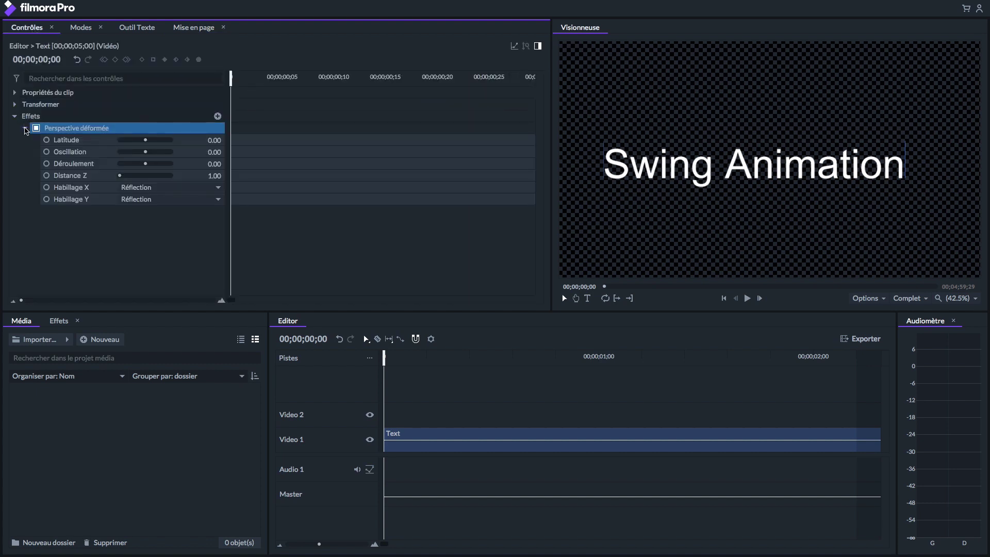
Set Habillage X and Habillage Y of the Perspective déformée effect to Non.
{"action": "left_click", "coordinate": [156, 189]}
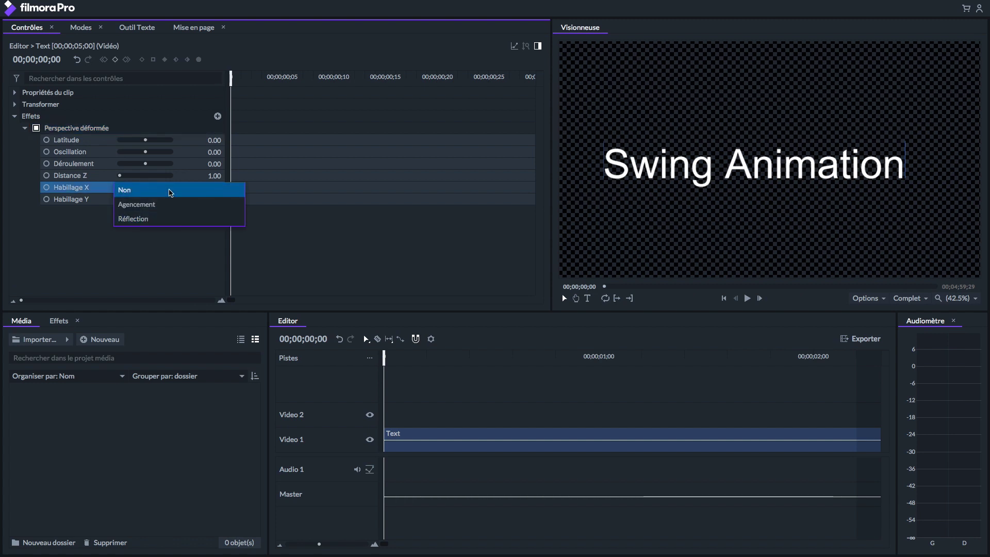
{"action": "left_click", "coordinate": [171, 192]}
{"action": "left_click", "coordinate": [172, 200]}
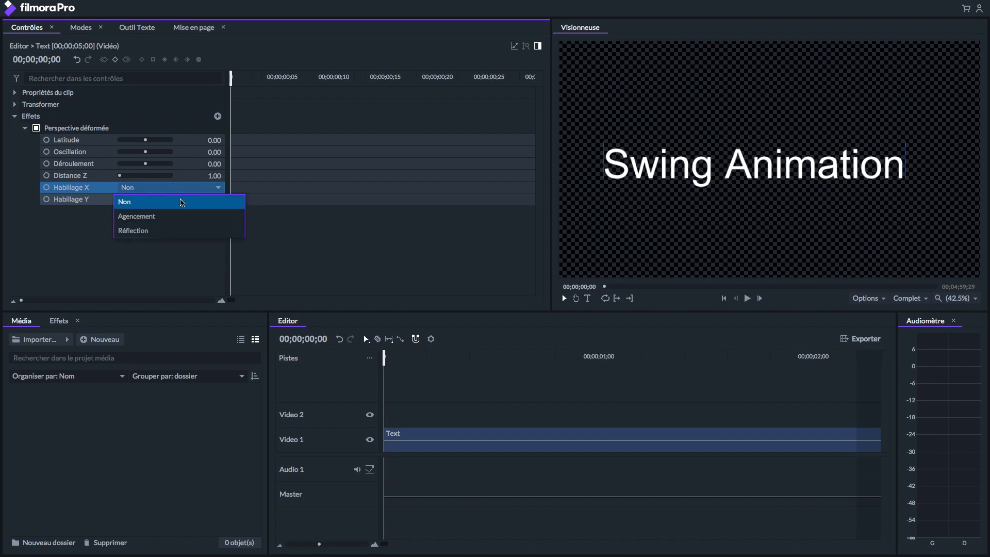
{"action": "left_click", "coordinate": [181, 202]}
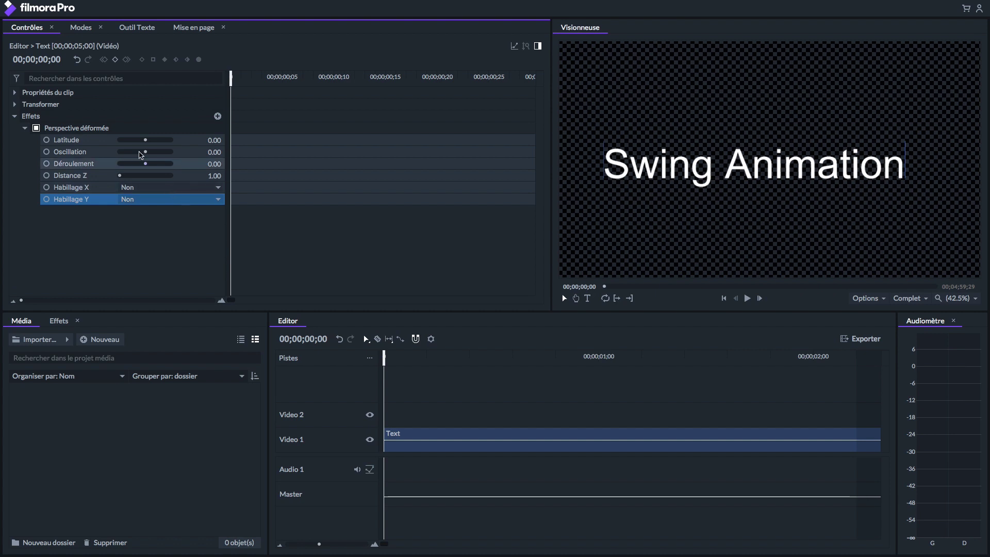
Try Latitude 30.26, Oscillation -36.00, Déroulement -28.80 and Distance Z 7.09 on the text, and reset the Perspective déformée effect.
{"action": "left_click_drag", "start_coordinate": [131, 144], "coordinate": [123, 176]}
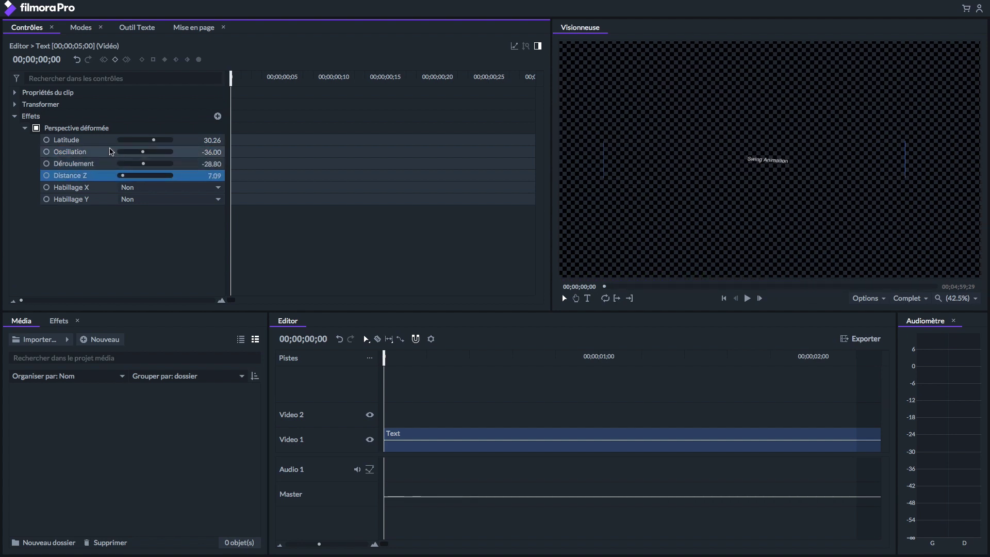
{"action": "right_click", "coordinate": [106, 130]}
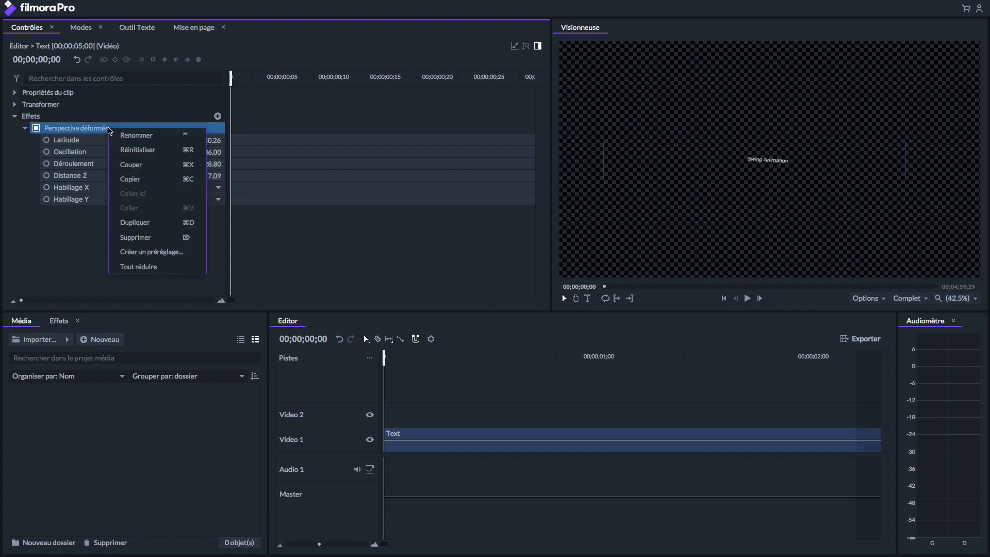
{"action": "left_click", "coordinate": [149, 150]}
Set Habillage X and Habillage Y to Non again in the reset Perspective déformée effect.
{"action": "left_click", "coordinate": [175, 187]}
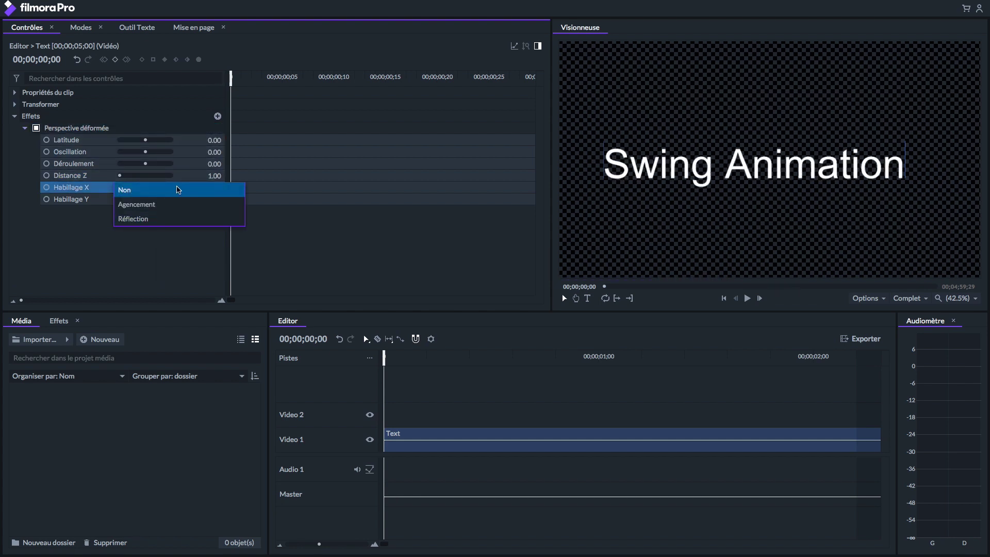
{"action": "left_click", "coordinate": [177, 189]}
{"action": "left_click", "coordinate": [178, 199]}
{"action": "left_click", "coordinate": [128, 202]}
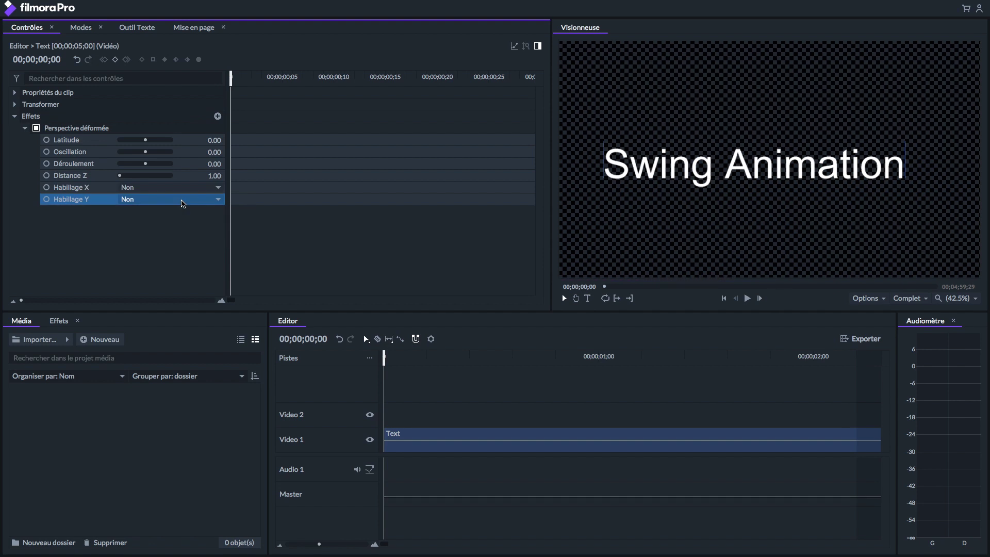
Set the effect's Latitude to about -87 and add a Latitude keyframe at 00;00;00;00.
{"action": "left_click", "coordinate": [104, 140]}
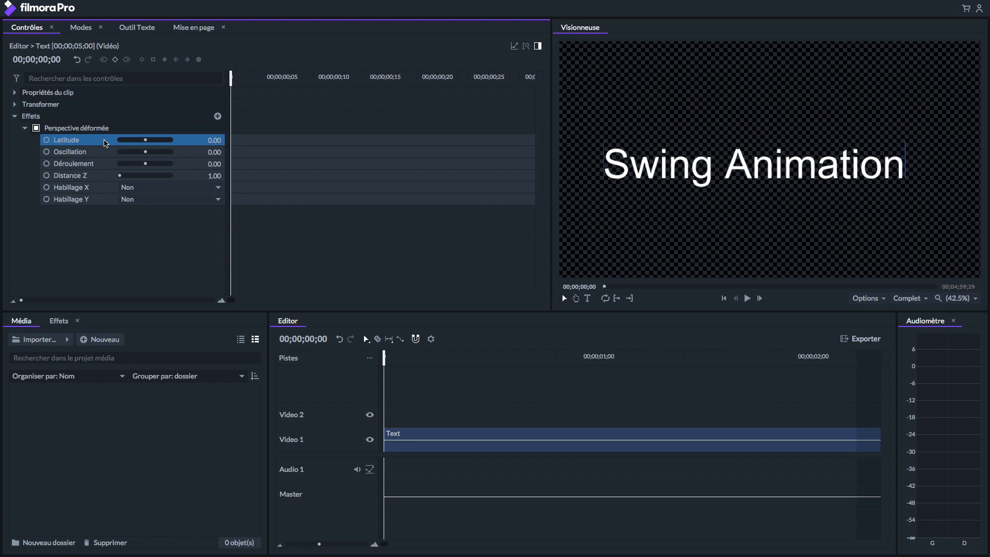
{"action": "mouse_move", "coordinate": [130, 138]}
{"action": "left_mouse_down"}
{"action": "mouse_move", "coordinate": [118, 139]}
{"action": "mouse_move", "coordinate": [162, 145]}
{"action": "mouse_move", "coordinate": [115, 142]}
{"action": "left_mouse_up"}
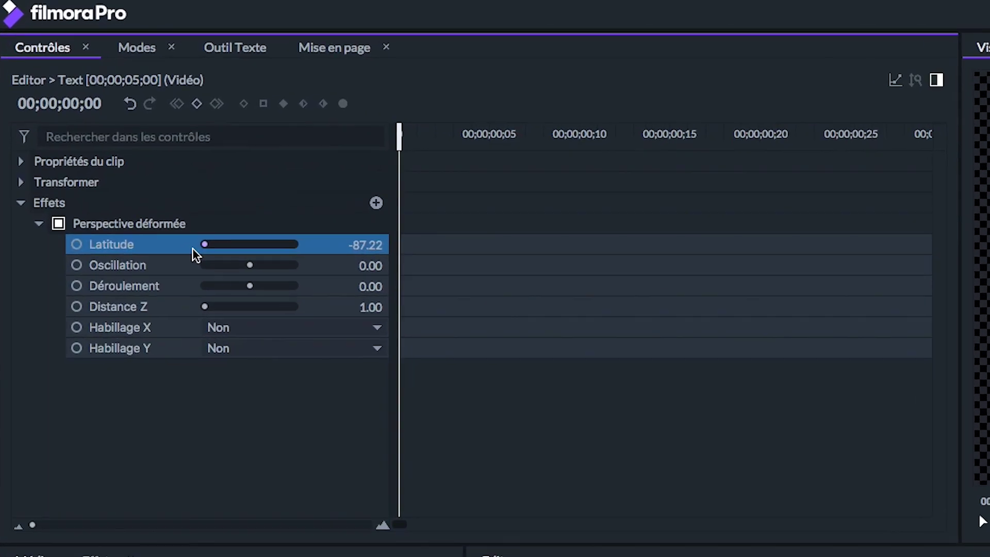
{"action": "left_click", "coordinate": [197, 105]}
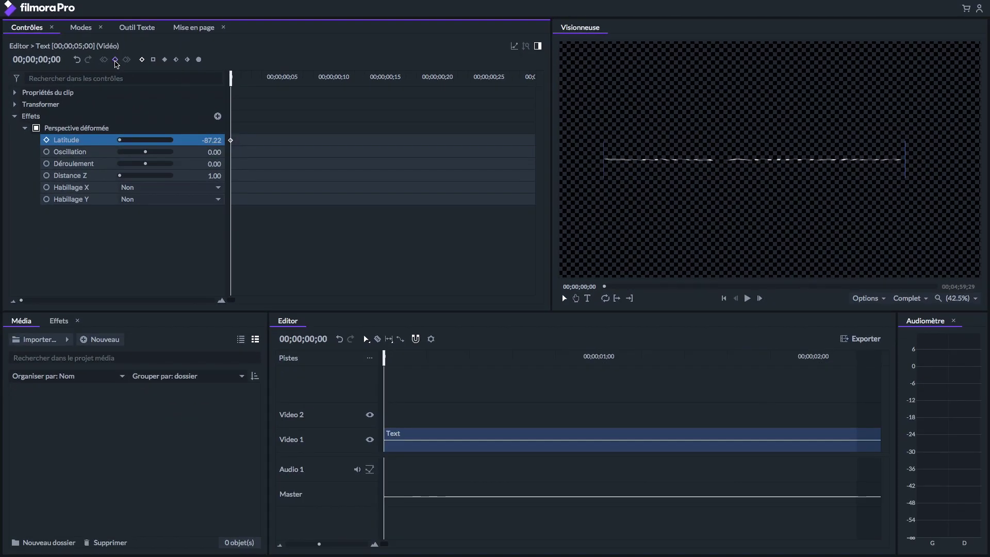
Keyframe the Latitude at about 59 at 00;00;00;10, about -43 at 00;00;00;18 and 0 at 00;00;00;24.
{"action": "left_click_drag", "start_coordinate": [231, 78], "coordinate": [334, 87]}
{"action": "left_click_drag", "start_coordinate": [159, 141], "coordinate": [162, 141]}
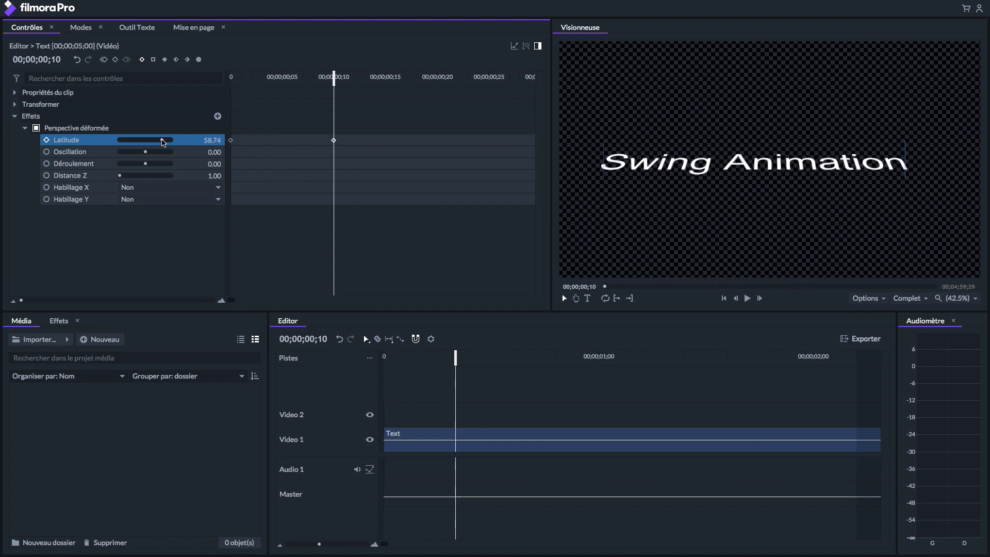
{"action": "left_click_drag", "start_coordinate": [335, 81], "coordinate": [421, 90]}
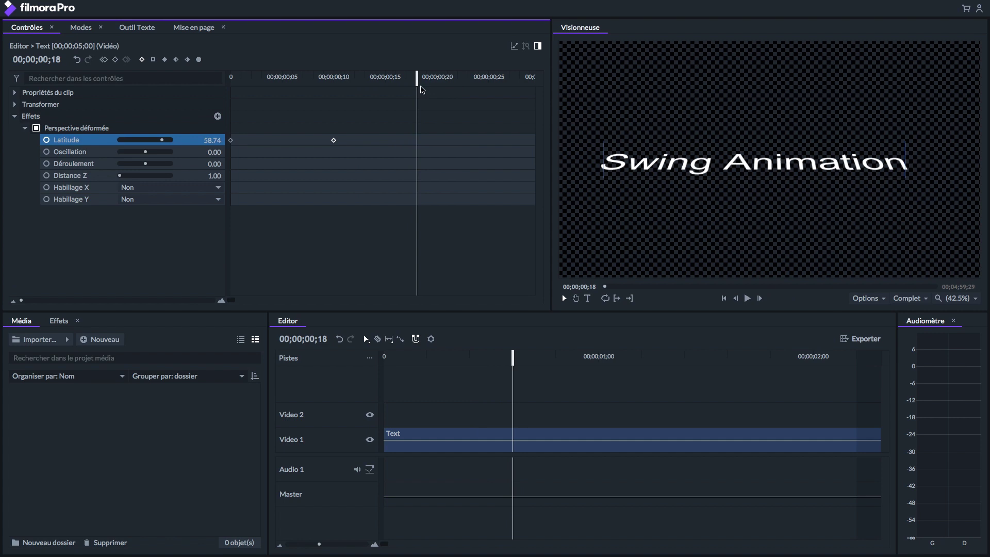
{"action": "left_click_drag", "start_coordinate": [163, 140], "coordinate": [133, 141]}
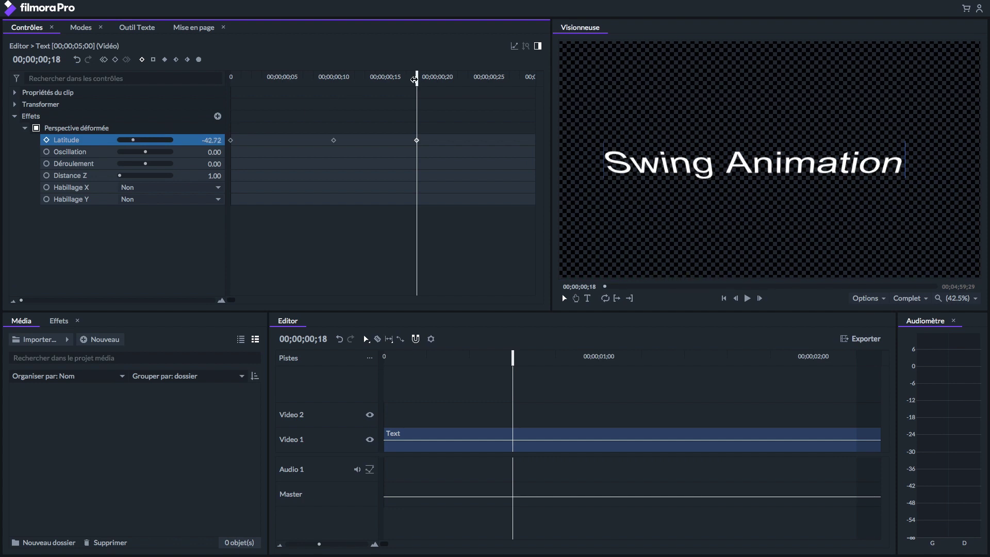
{"action": "left_click_drag", "start_coordinate": [416, 77], "coordinate": [480, 83]}
{"action": "left_click_drag", "start_coordinate": [133, 141], "coordinate": [145, 143]}
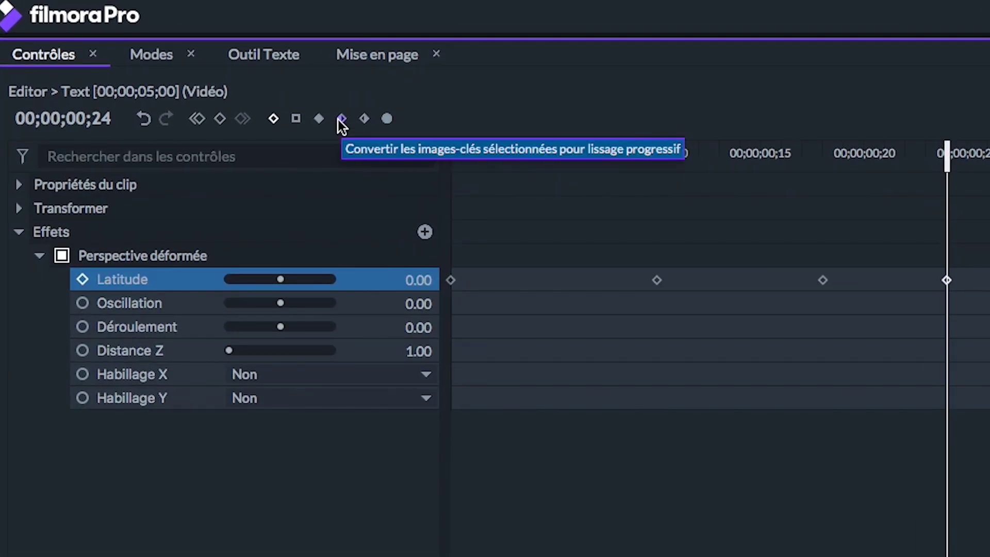
Convert the last Latitude keyframe to lissage progressif and the two middle ones to smooth, and play the animation from the start.
{"action": "left_click", "coordinate": [340, 120]}
{"action": "left_click_drag", "start_coordinate": [600, 251], "coordinate": [852, 314]}
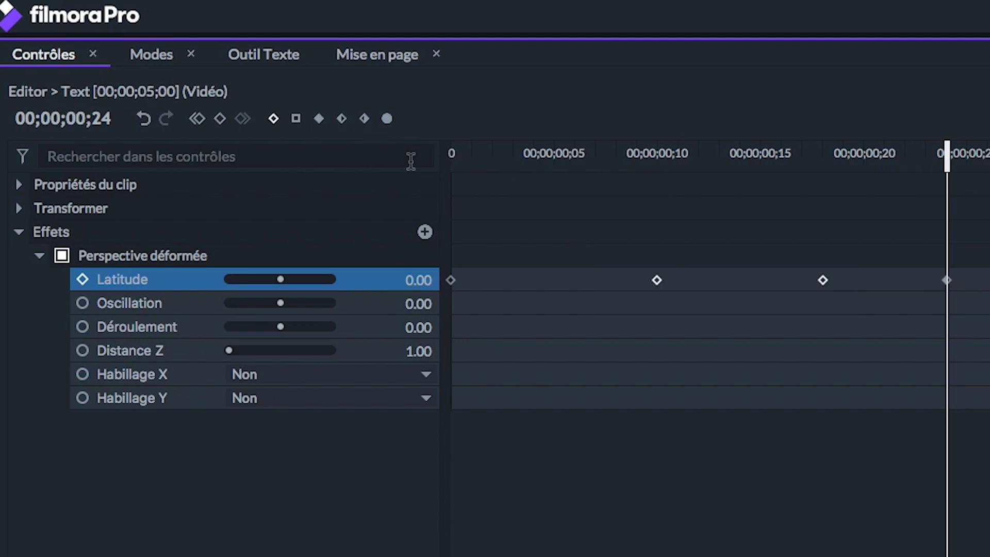
{"action": "left_click", "coordinate": [319, 120]}
{"action": "left_click_drag", "start_coordinate": [629, 149], "coordinate": [400, 142]}
{"action": "key", "text": "space"}
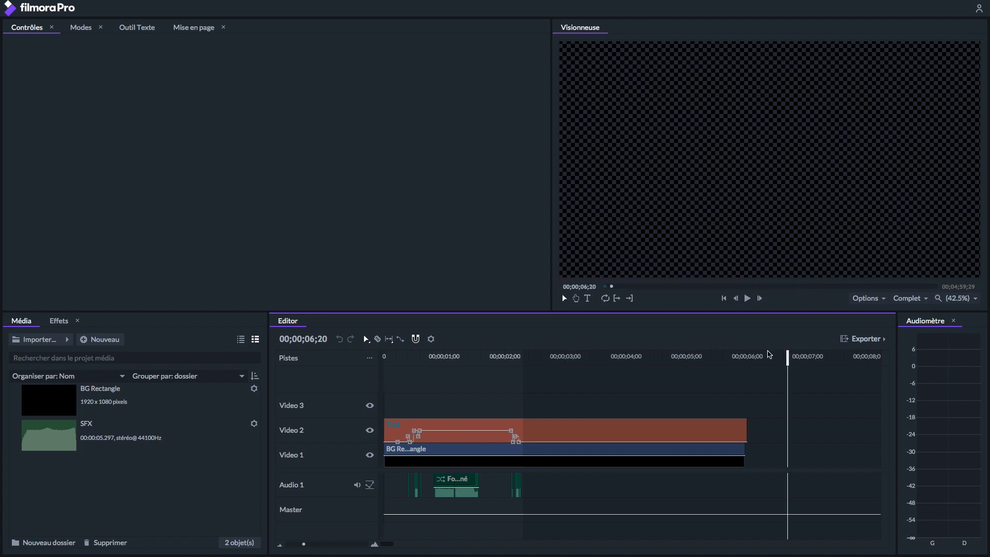
Play the Custom Transition project from the start of the timeline.
{"action": "left_click", "coordinate": [448, 265]}
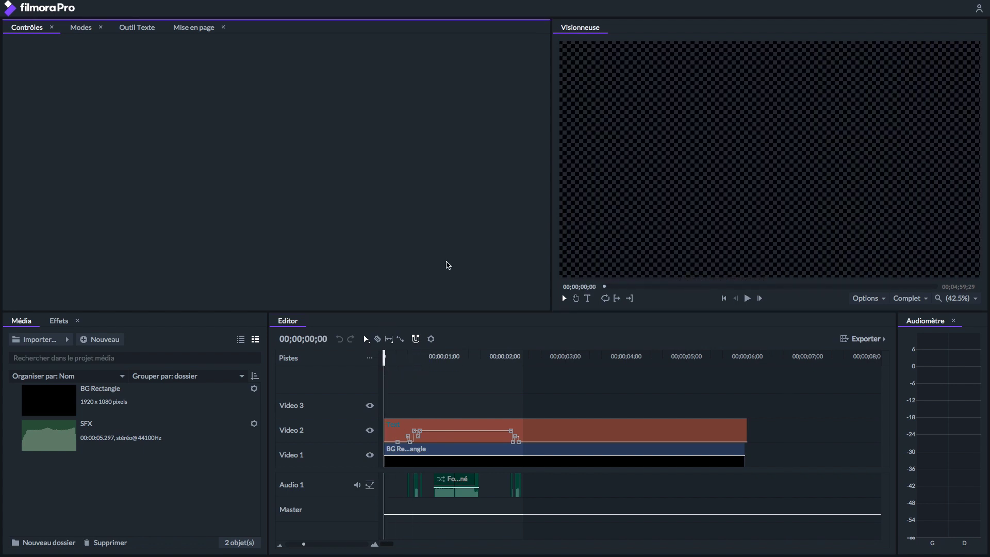
{"action": "key", "text": "space"}
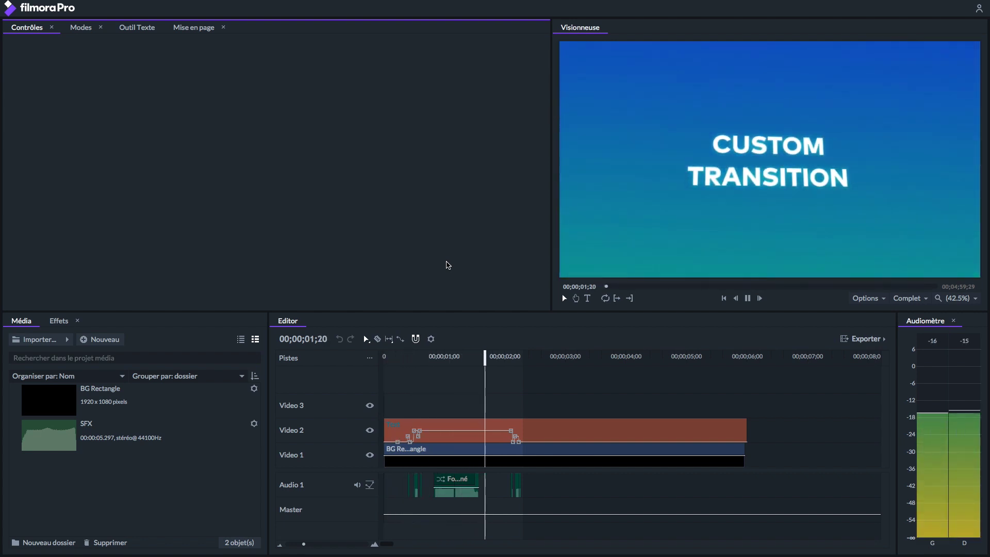
{"action": "key", "text": "space"}
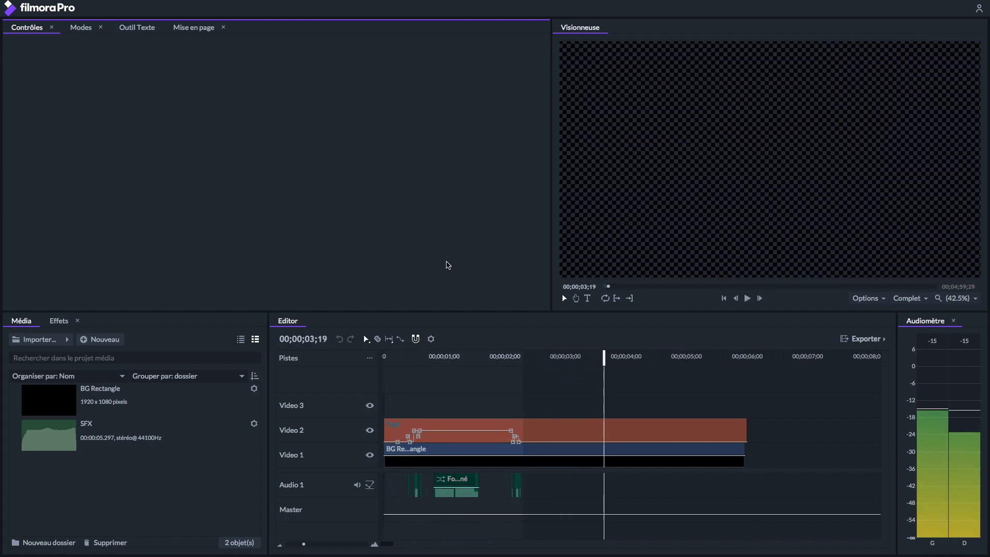
Export the Custom Transition timeline's in-out zone (Zone entrée-sortie) with the Apple ProRes 4444 (Alpha) preset.
{"action": "left_click", "coordinate": [877, 339]}
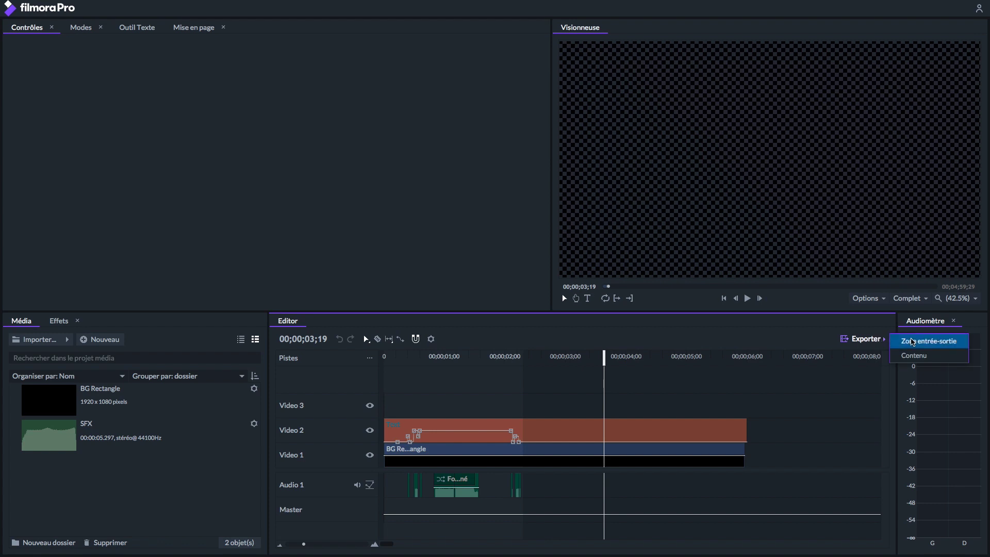
{"action": "left_click", "coordinate": [913, 341]}
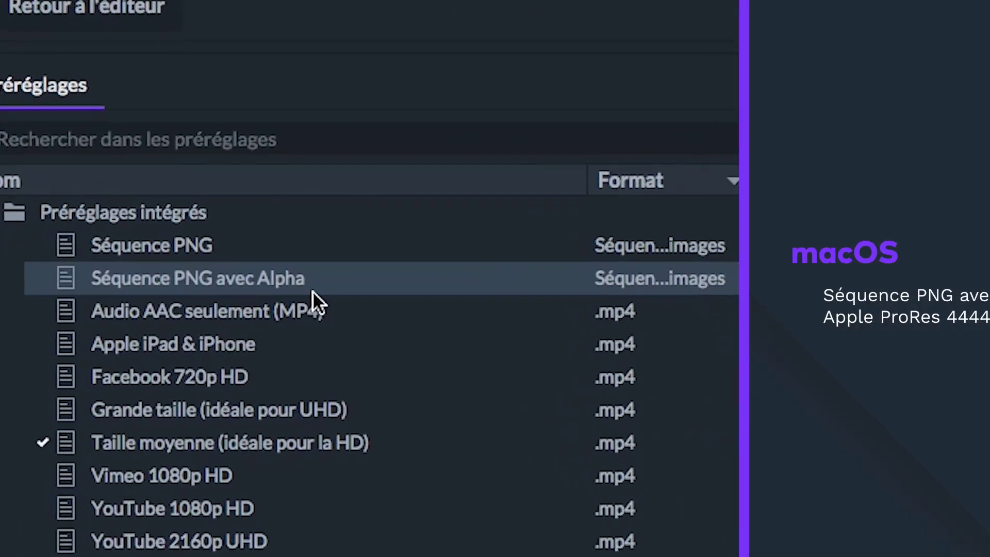
{"action": "left_click", "coordinate": [239, 319]}
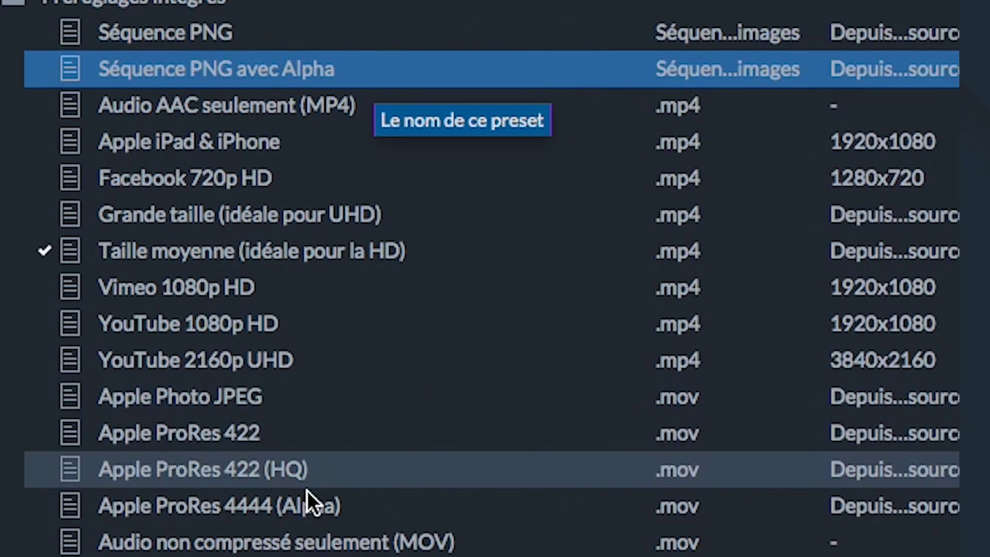
{"action": "left_click", "coordinate": [309, 506]}
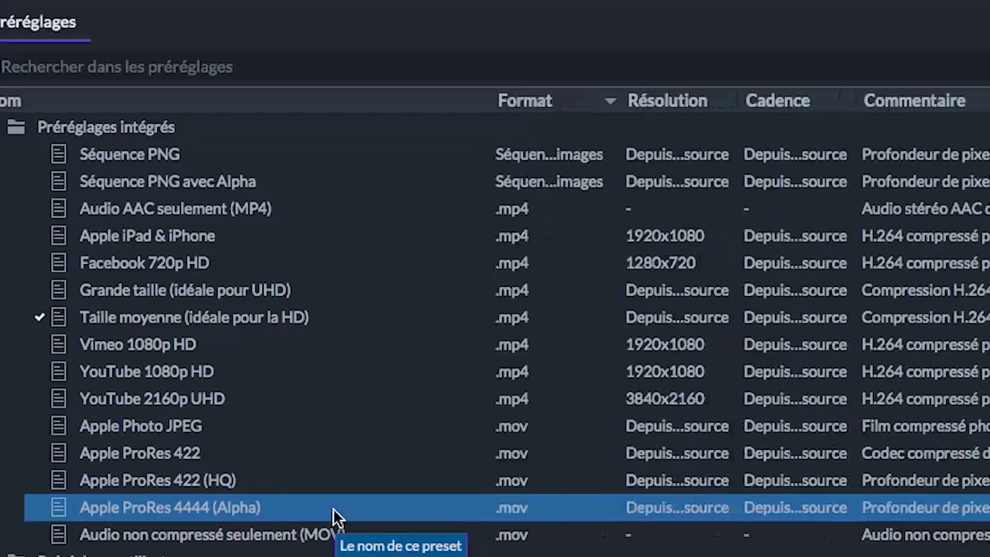
{"action": "left_click_drag", "start_coordinate": [435, 513], "coordinate": [50, 63]}
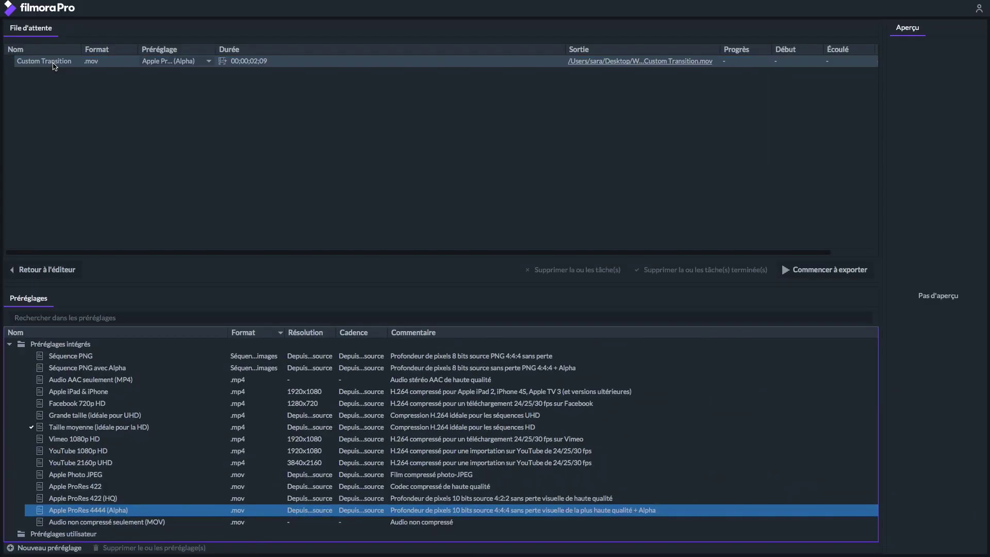
{"action": "left_click", "coordinate": [814, 271]}
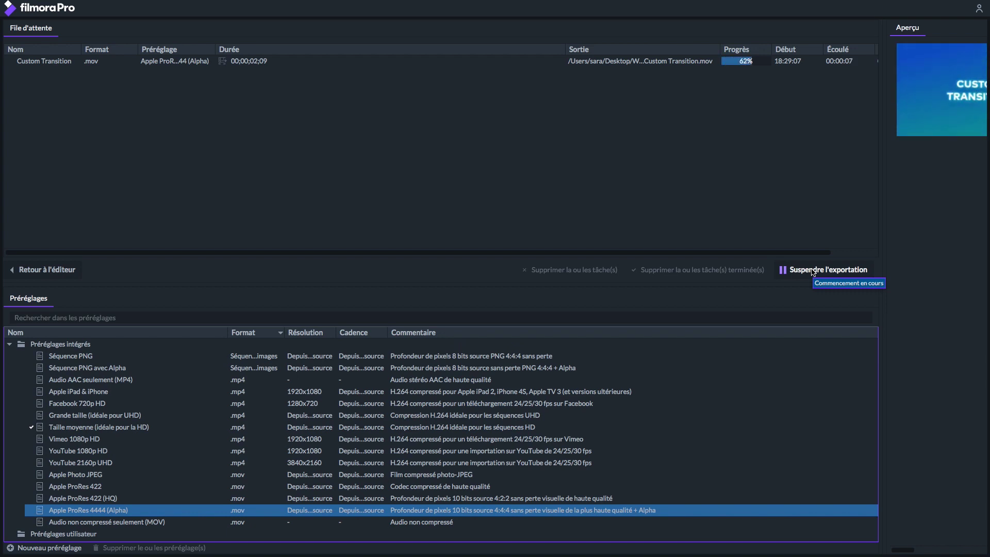
{"action": "left_click", "coordinate": [267, 61]}
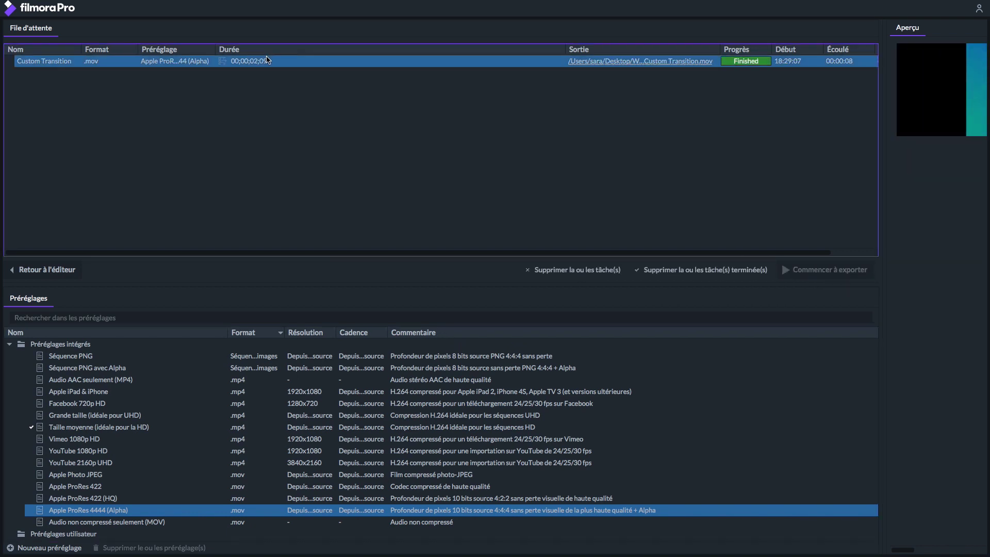